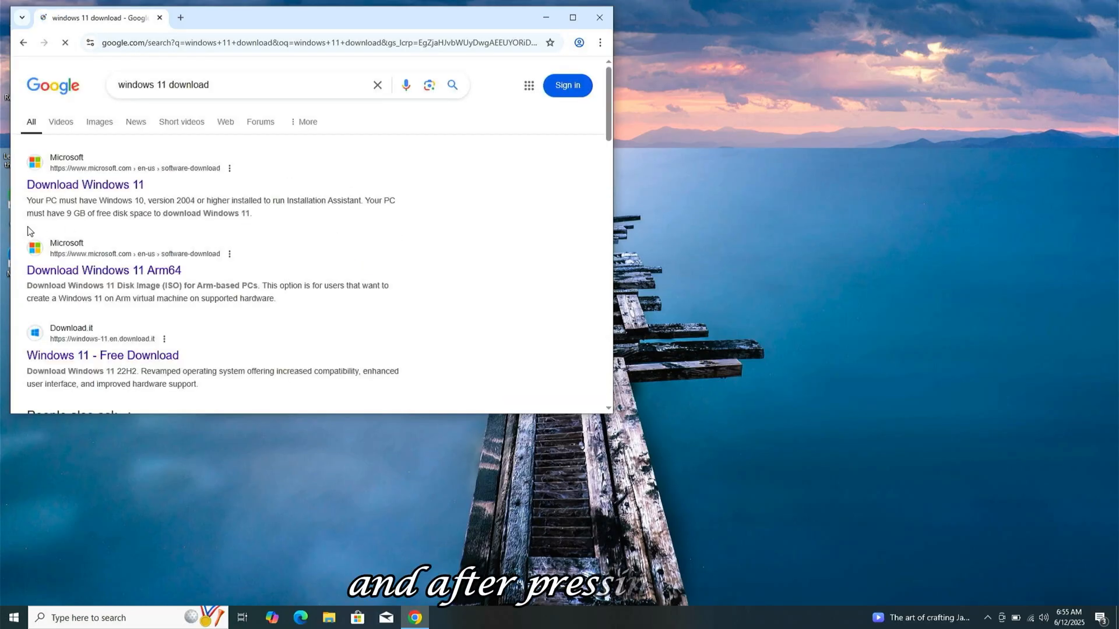
Open Microsoft's Download Windows 11 page and confirm the Windows 11 (multi-edition ISO for x64 devices) disk image
click(74, 187)
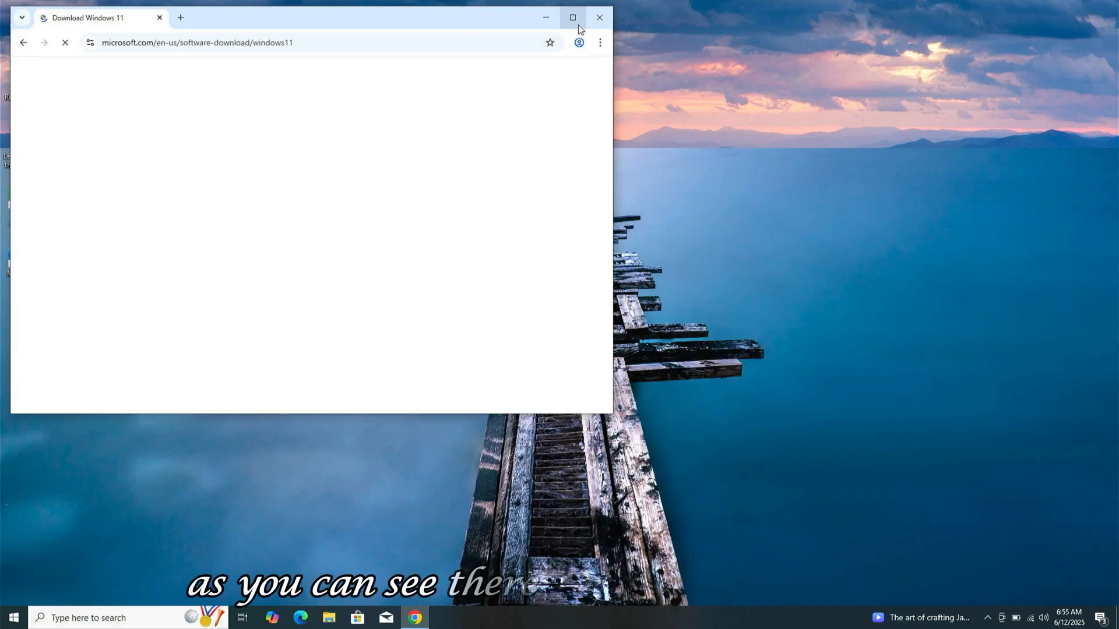
click(573, 17)
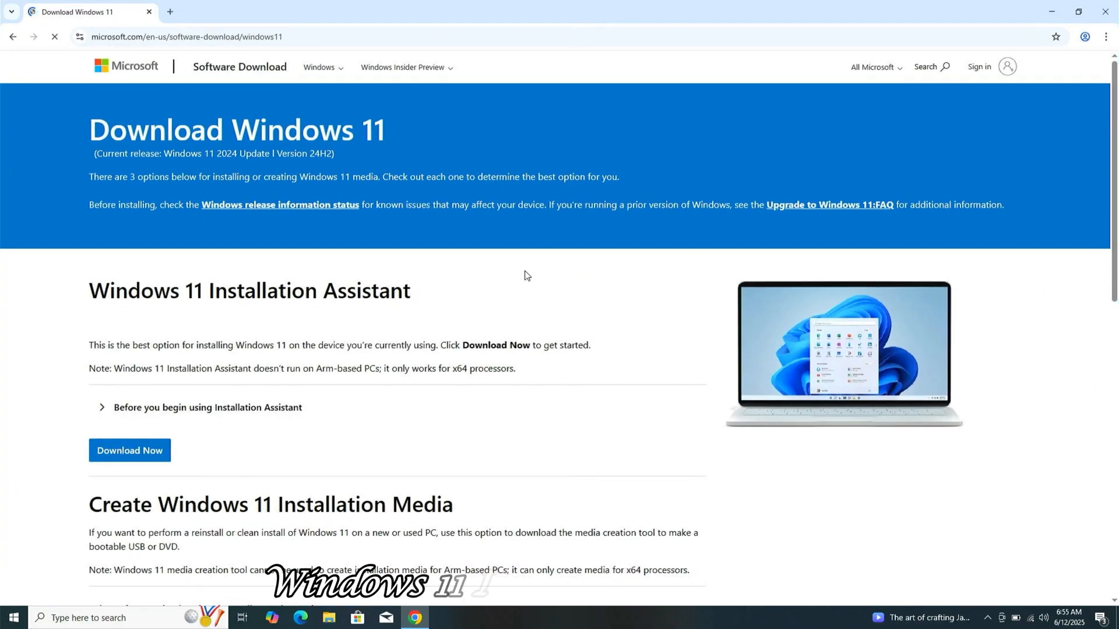
scroll(527, 275, down, 2)
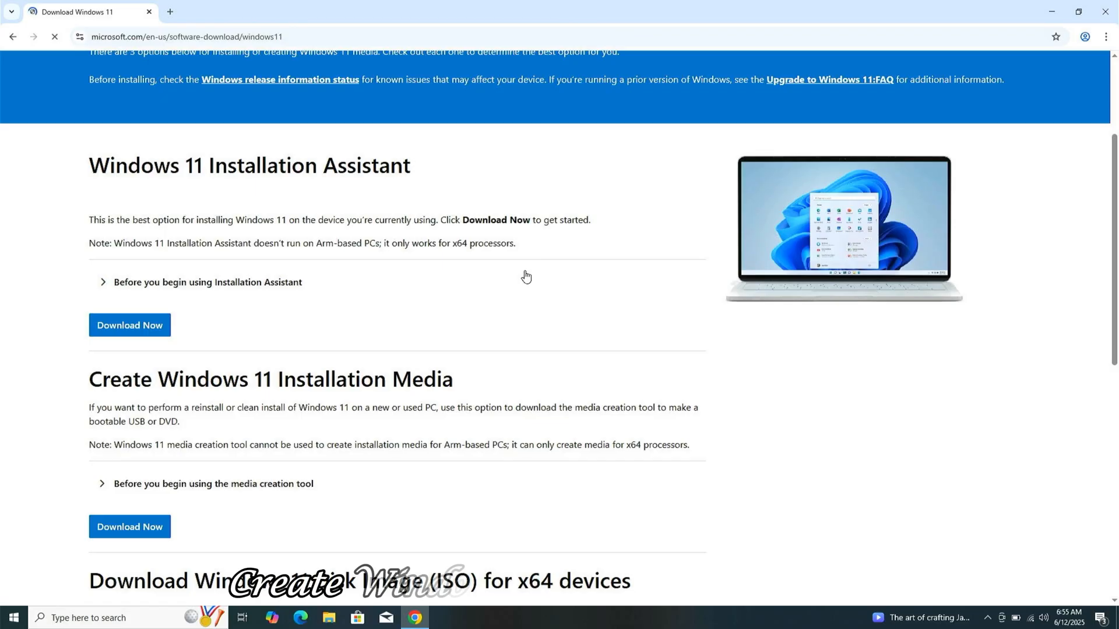
scroll(526, 276, down, 7)
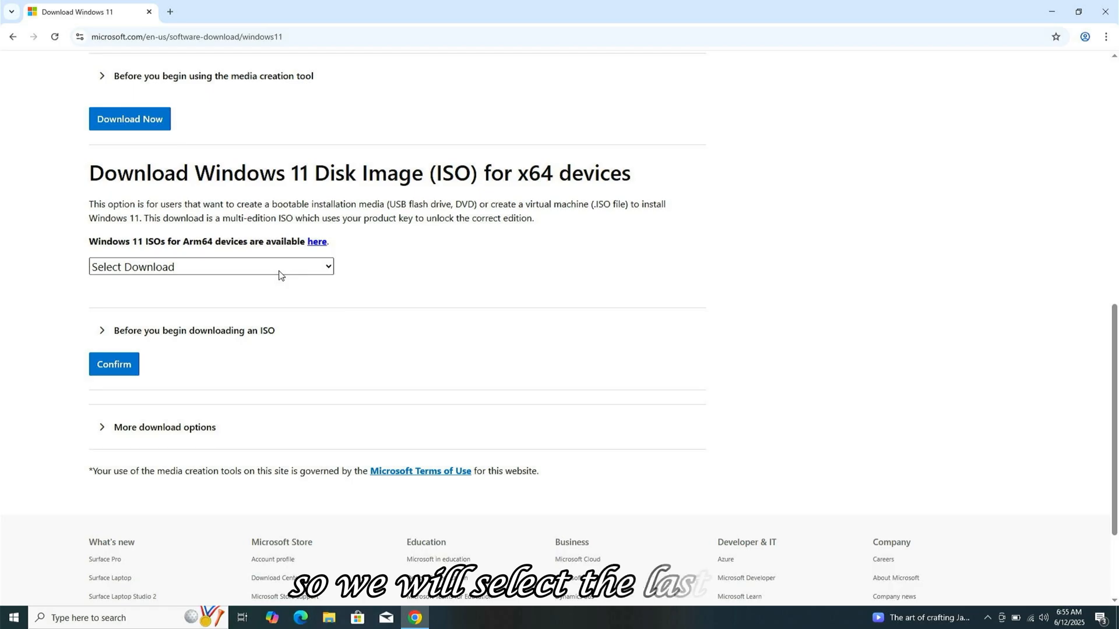
click(279, 269)
click(288, 301)
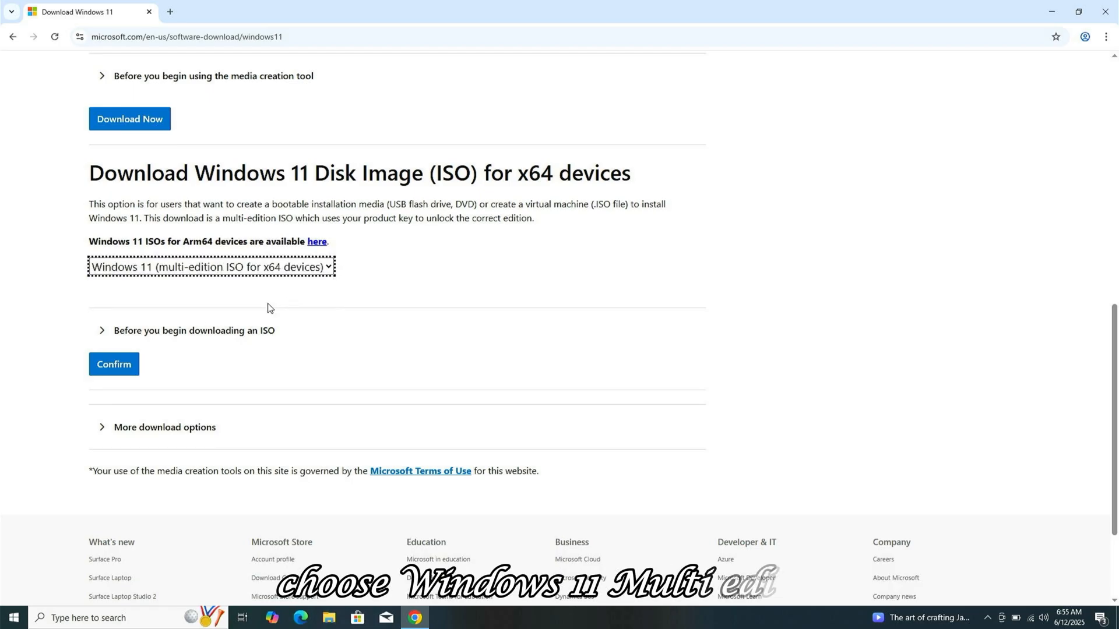
click(131, 372)
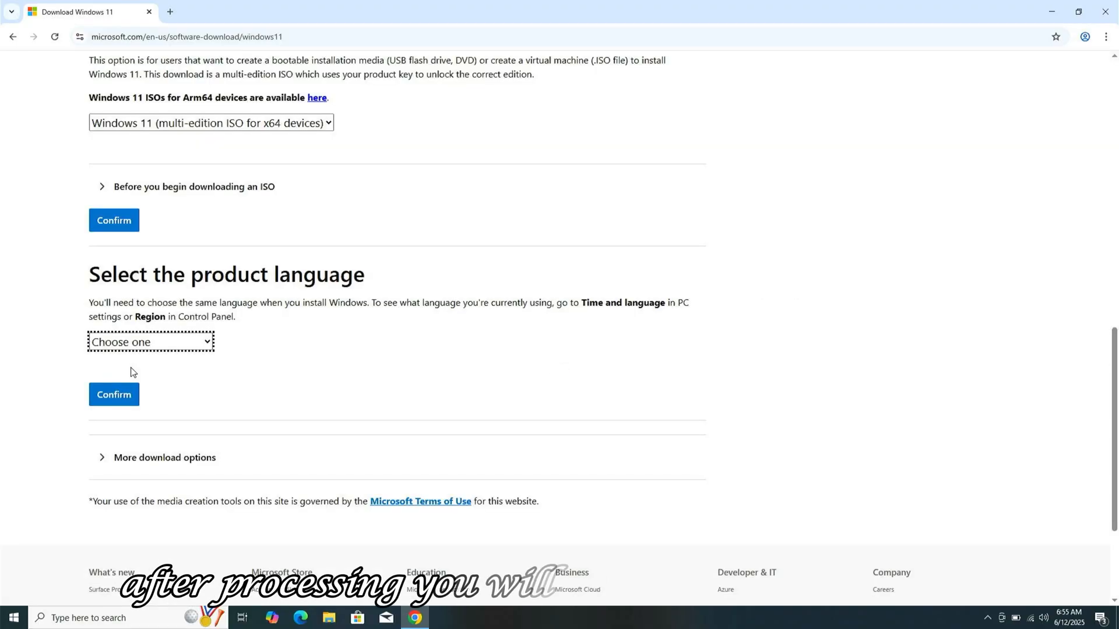
Confirm English (United States) as the product language and start the 64-bit Windows 11 download
click(129, 344)
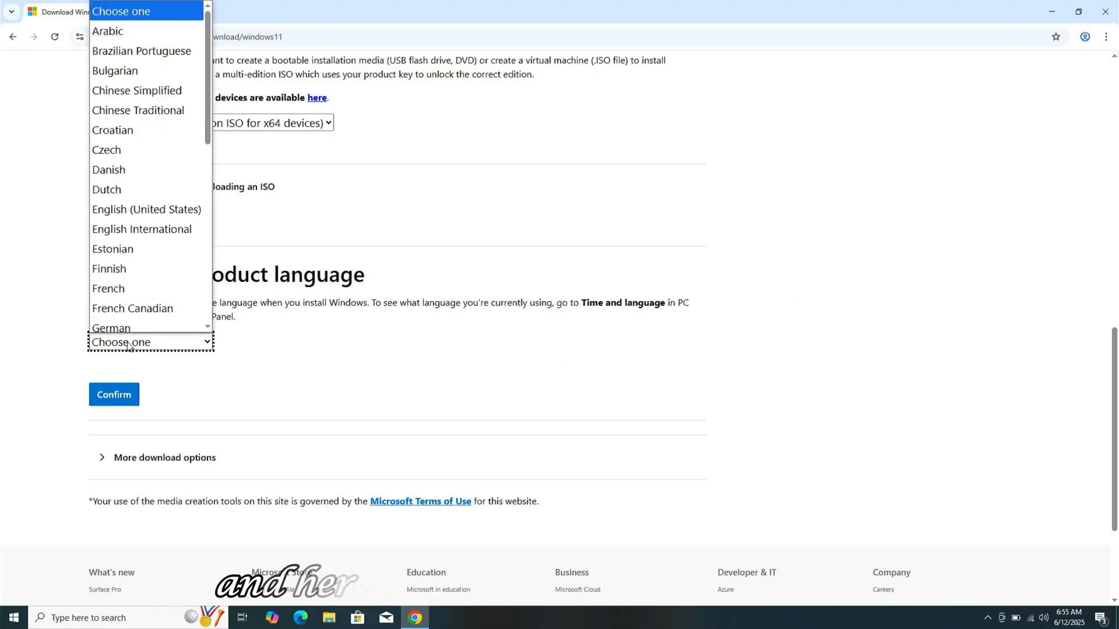
click(149, 204)
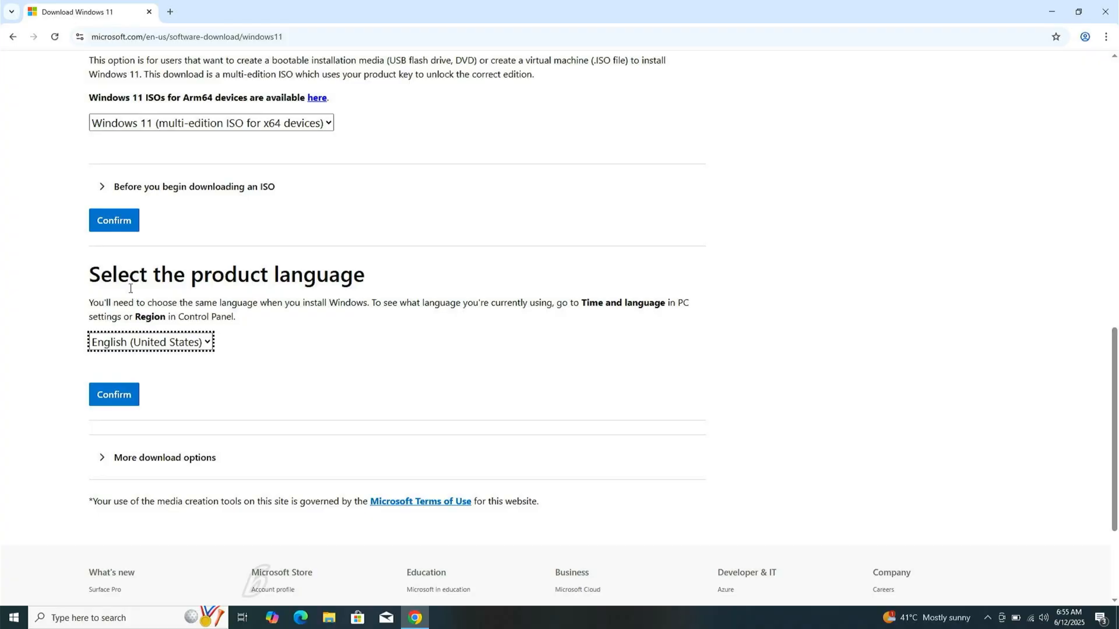
click(117, 392)
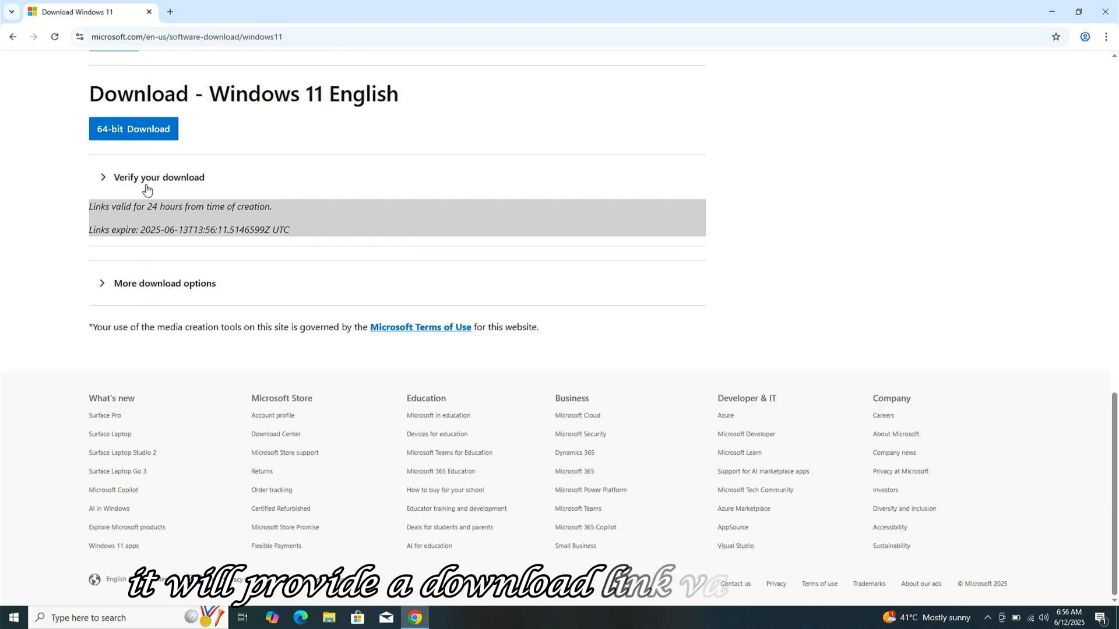
click(140, 131)
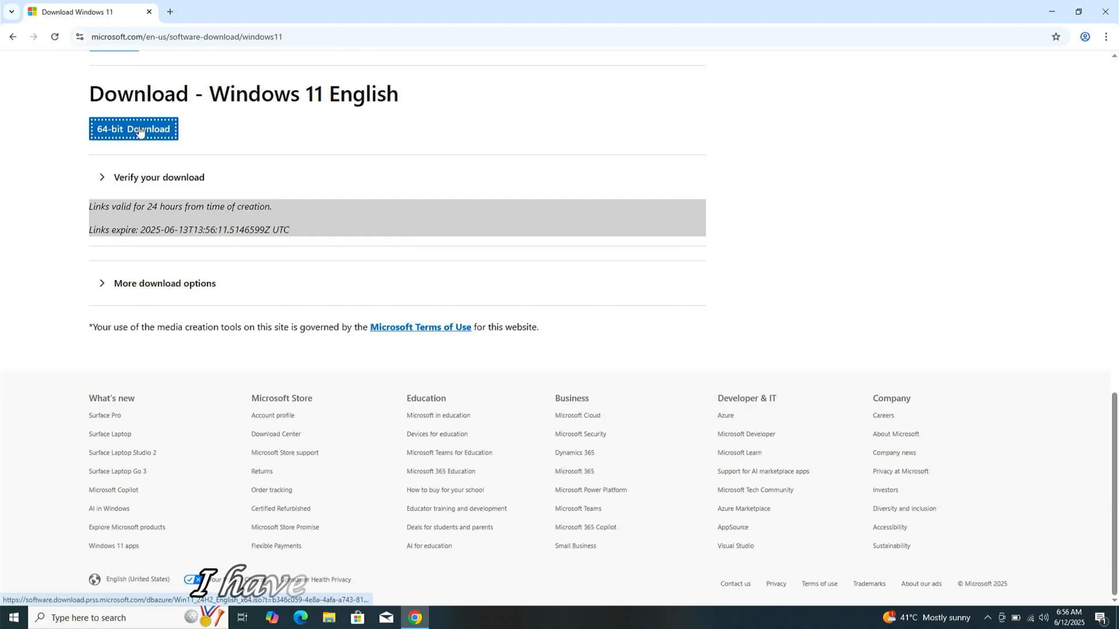
Close the browser and open the Windows 11 ISO stored in the ABDM folder under Downloads
click(1105, 11)
click(554, 111)
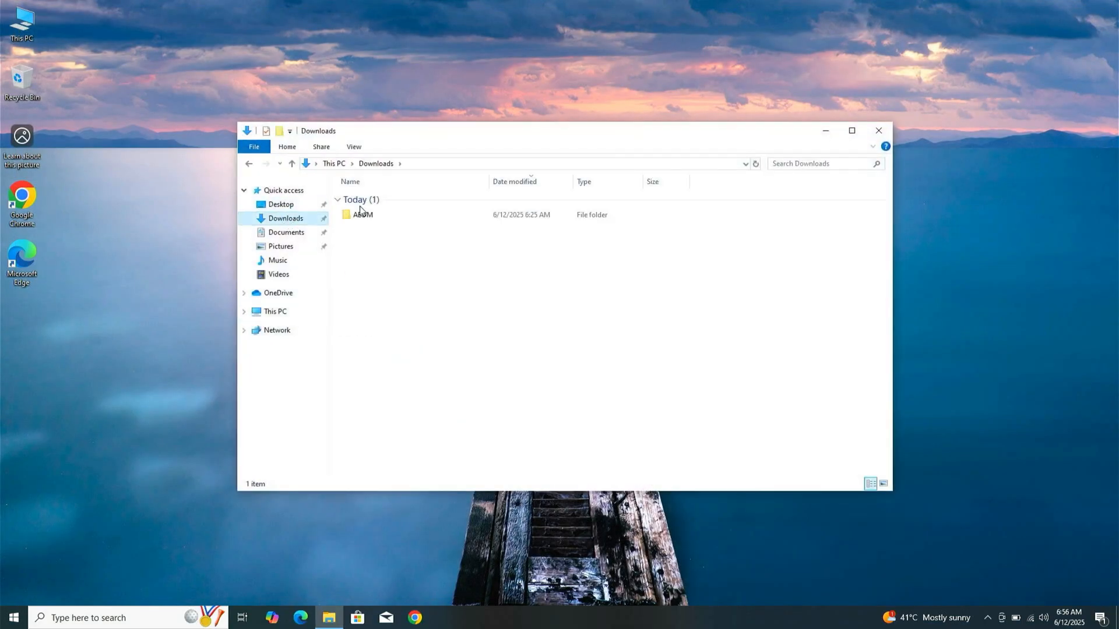
double_click(360, 212)
double_click(376, 198)
double_click(439, 200)
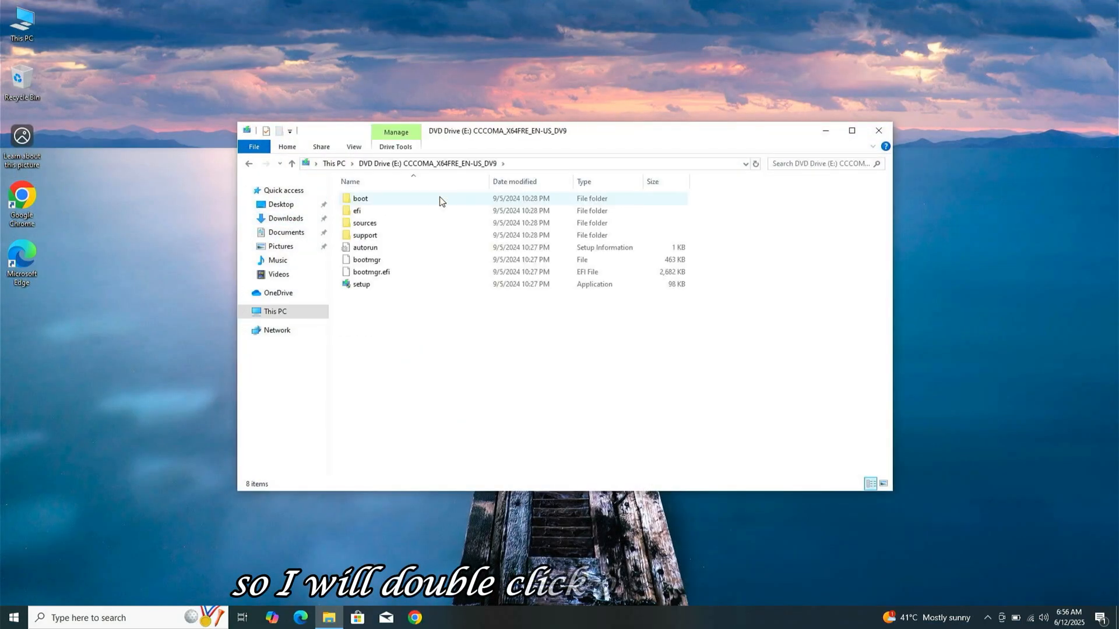
Try to install Windows 11 with setup from the DVD drive, choosing Not right now for updates, and close the installer and folder window
double_click(406, 285)
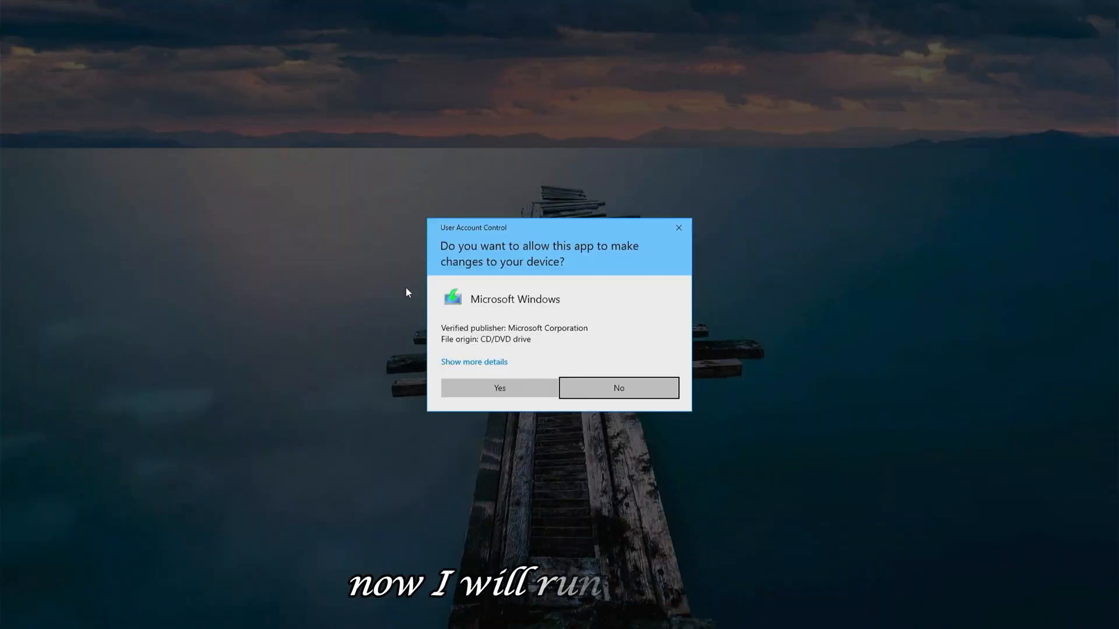
click(505, 386)
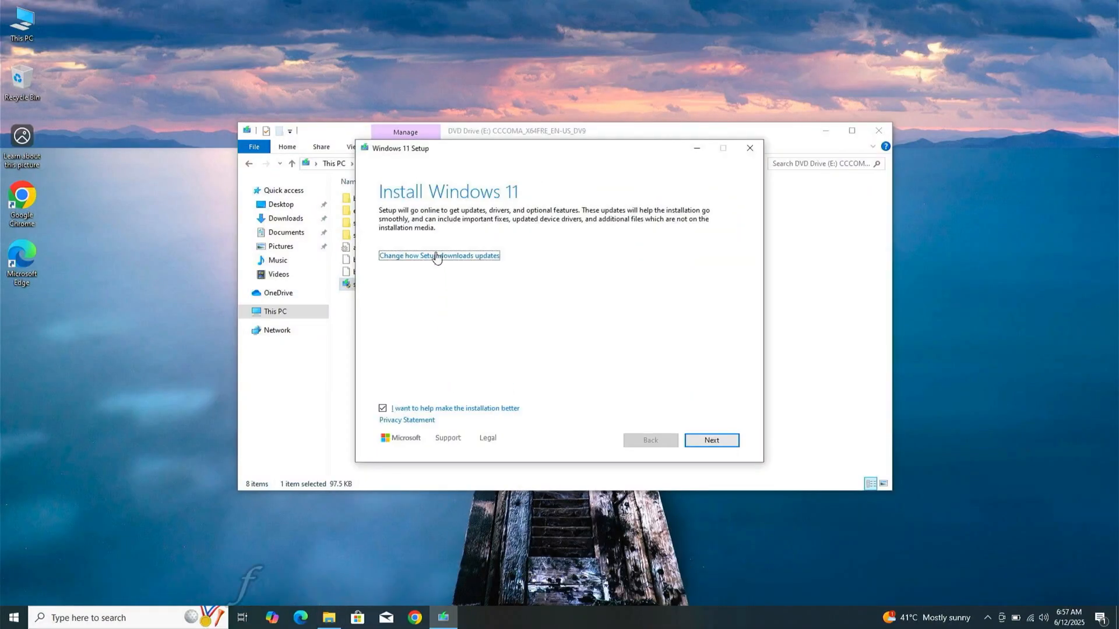
click(437, 256)
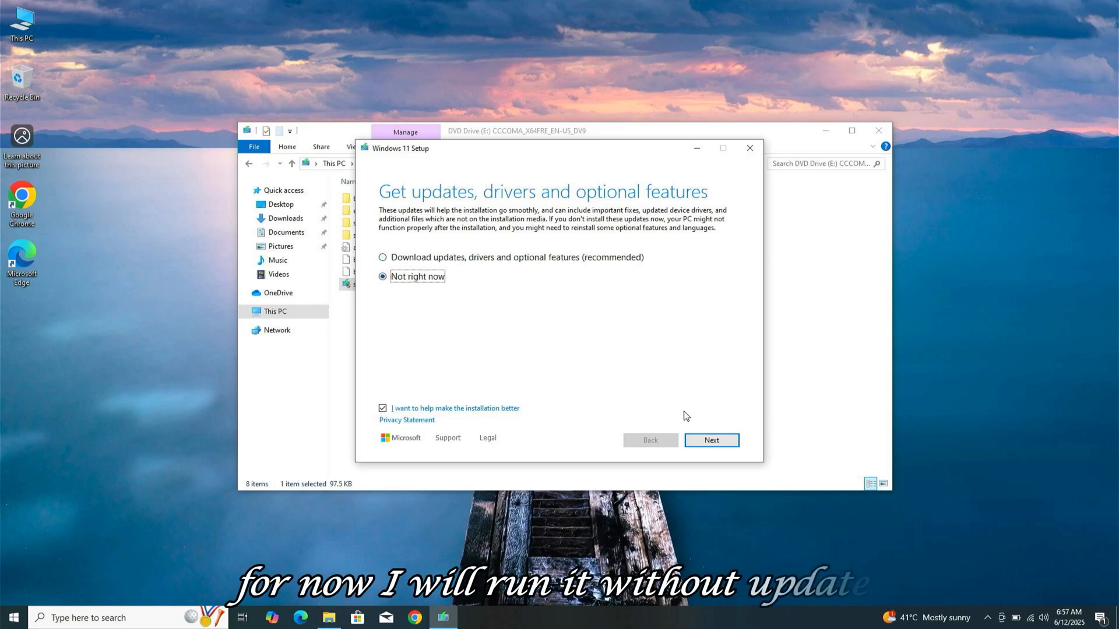
click(711, 441)
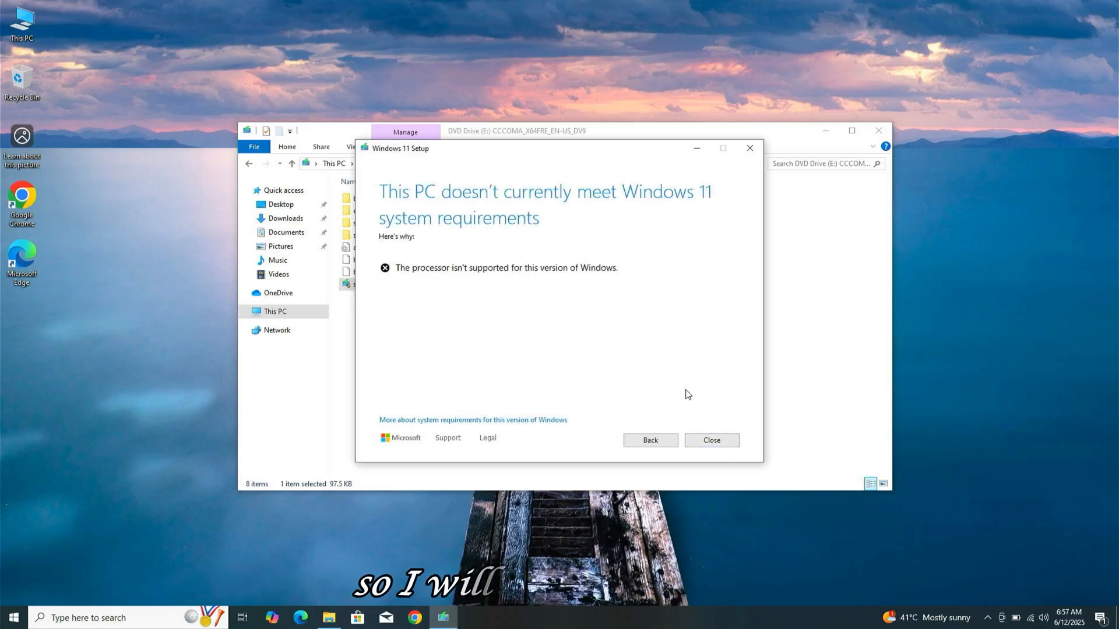
click(712, 440)
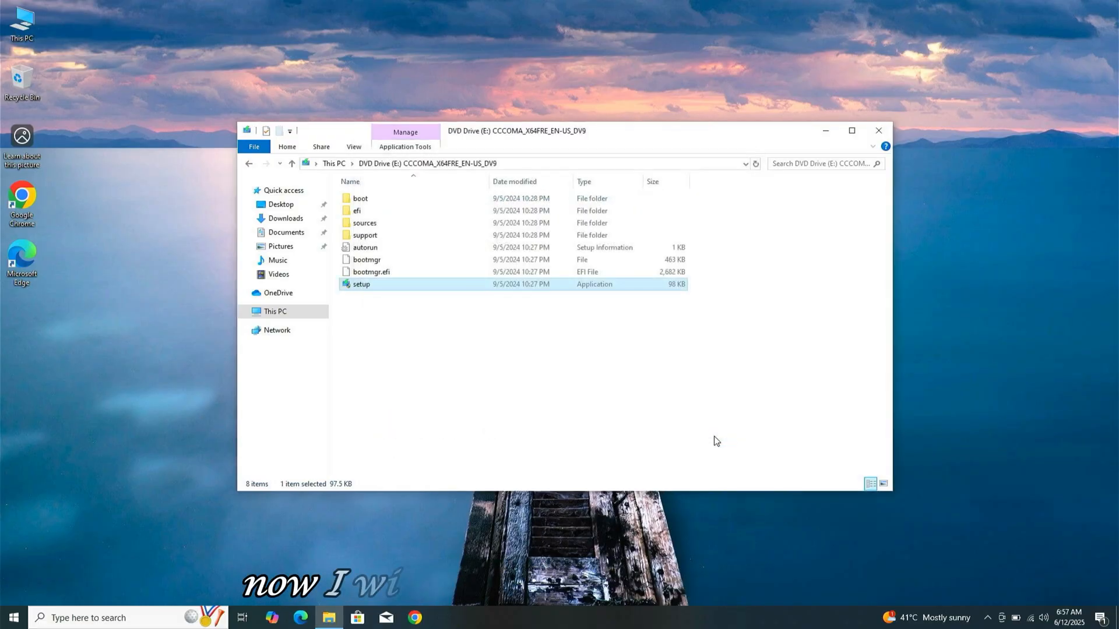
click(879, 130)
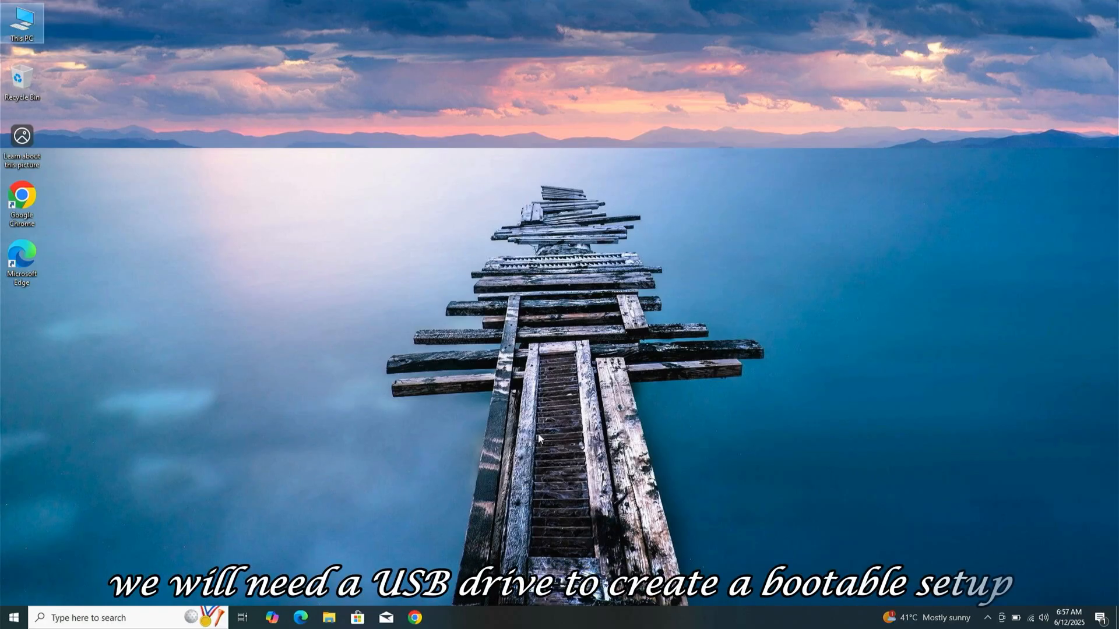
Open Chrome and search Google for "rufus download"
click(415, 618)
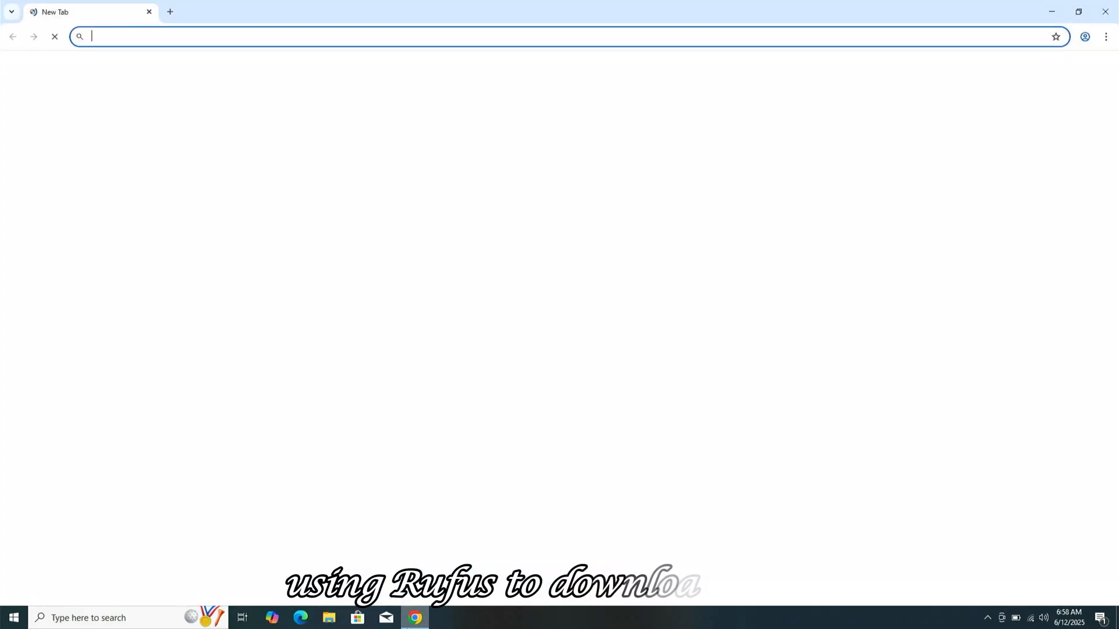
click(486, 218)
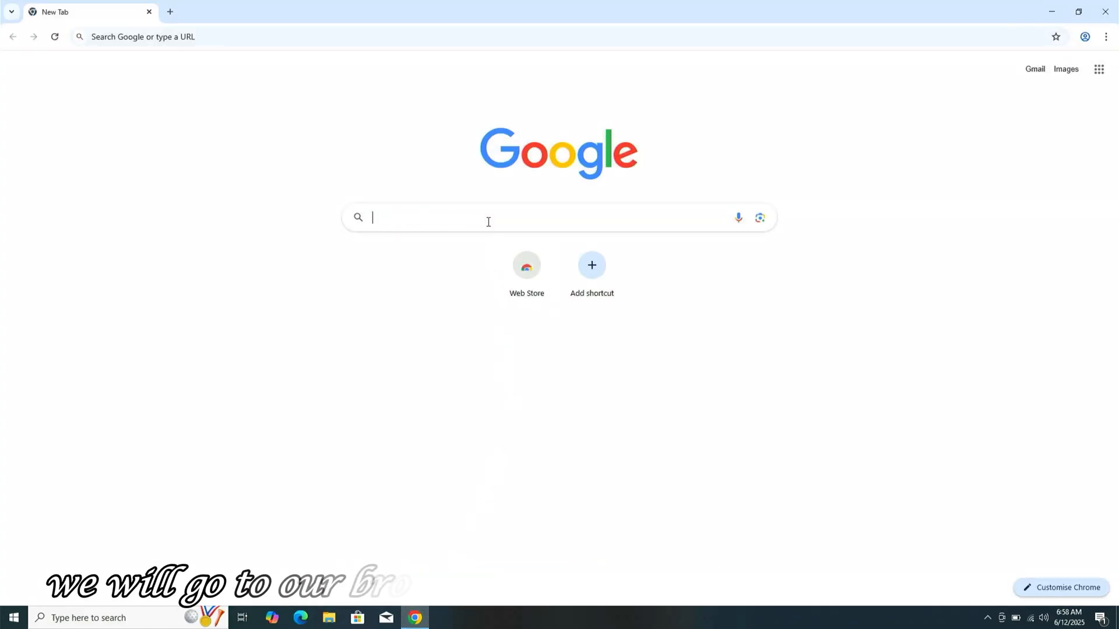
text(rufu)
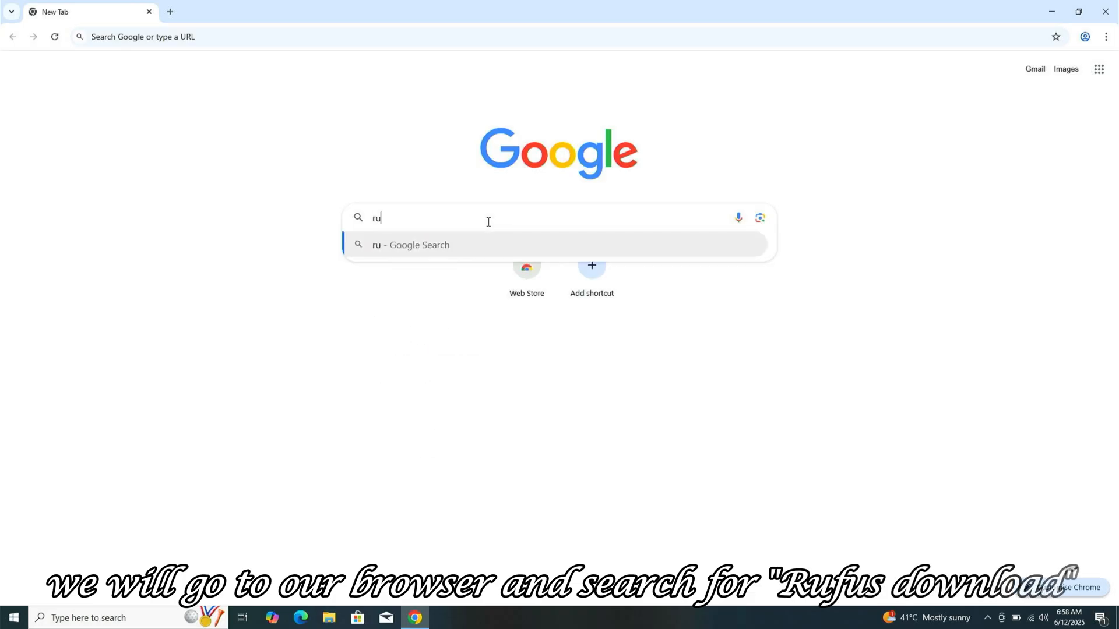
key(Down)
key(Return)
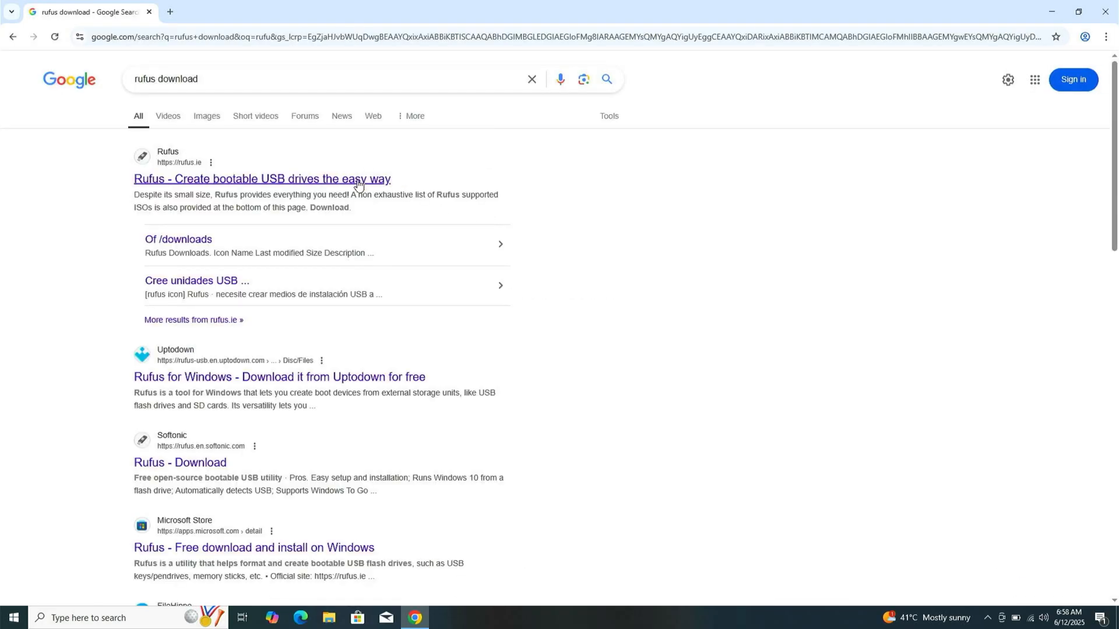
Open the official rufus.ie site and download the standard Windows x64 release, rufus-4.8.exe
click(378, 179)
scroll(350, 175, down, 15)
scroll(342, 142, up, 10)
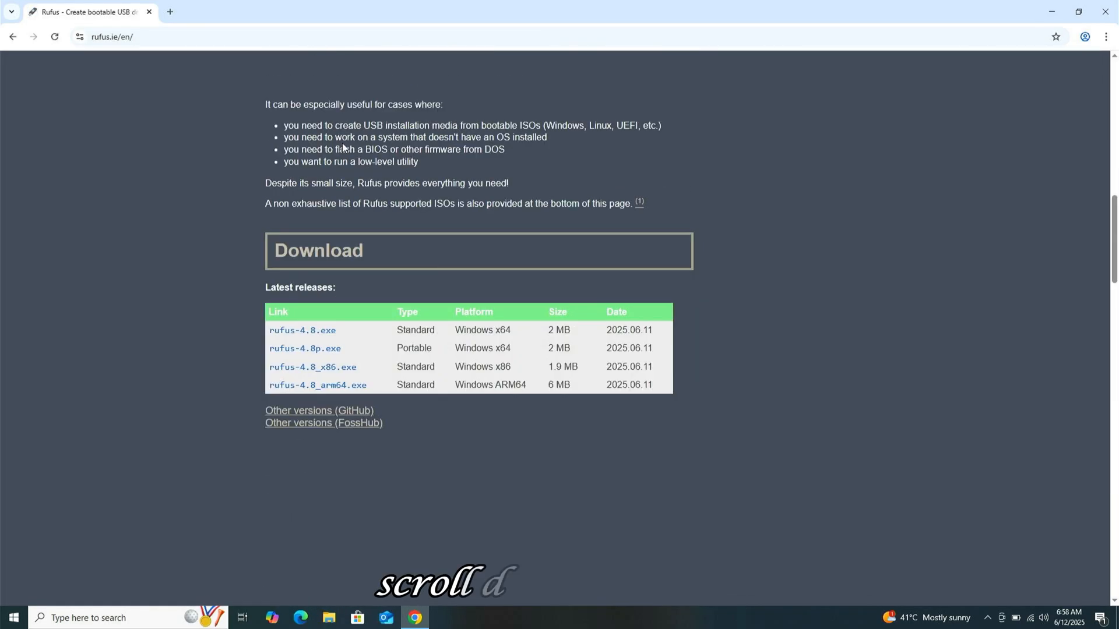
click(313, 332)
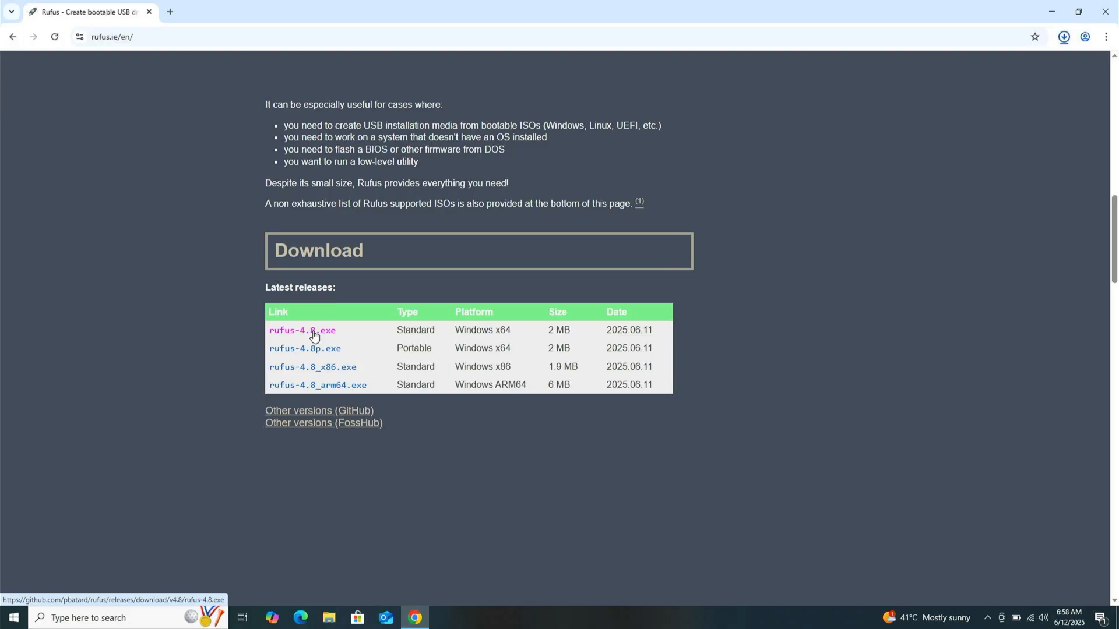
Launch rufus-4.8 from its download folder, close the folder window, and allow Rufus to check for application updates online
click(1064, 38)
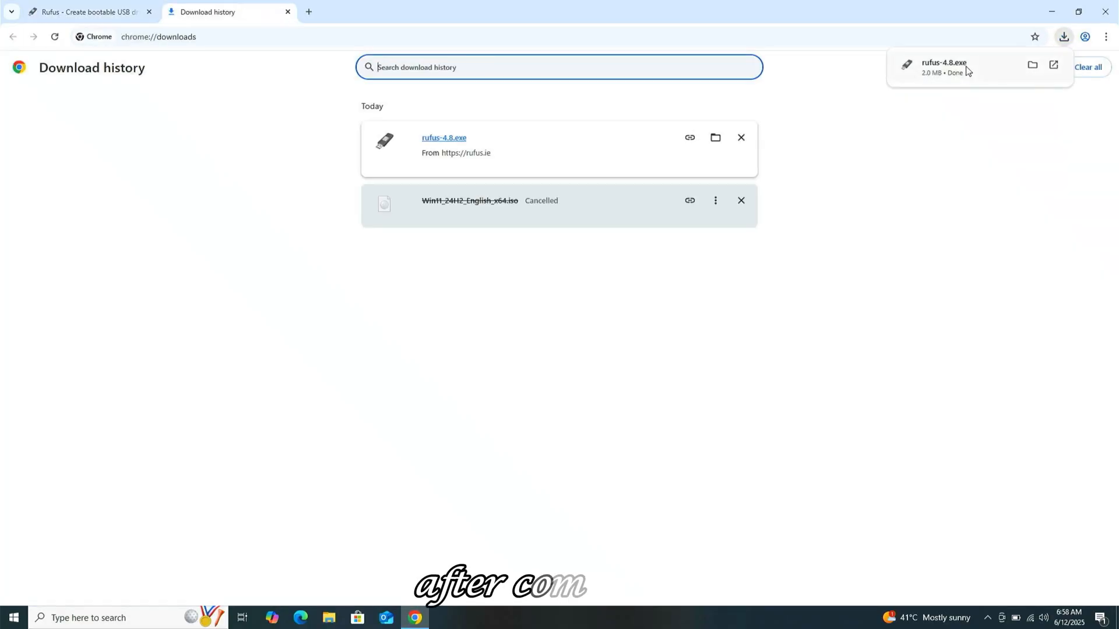
click(1030, 67)
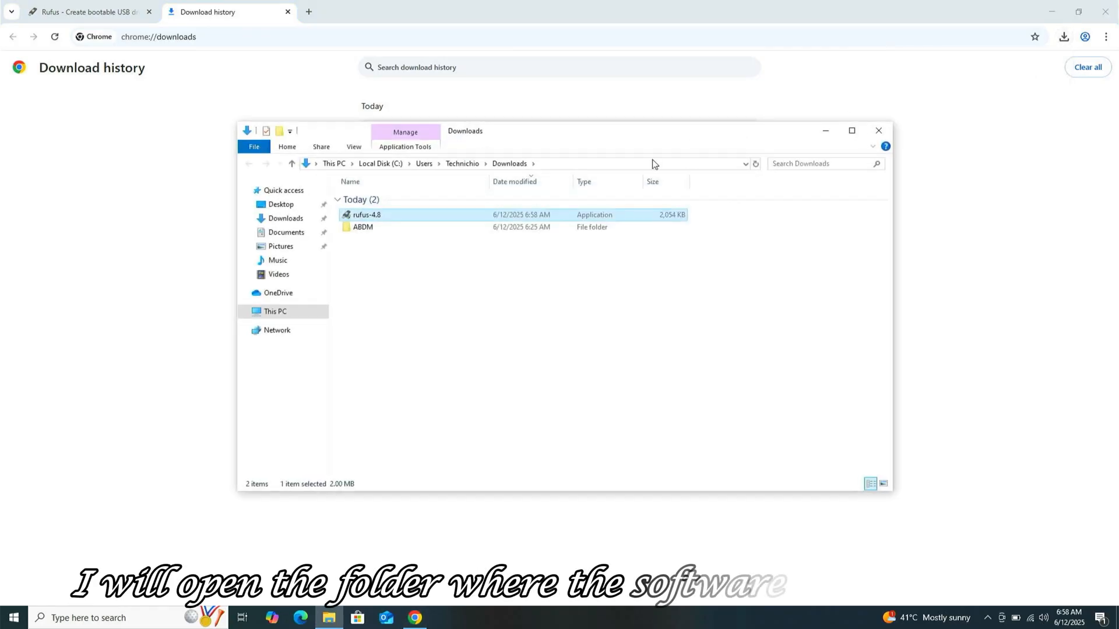
double_click(424, 220)
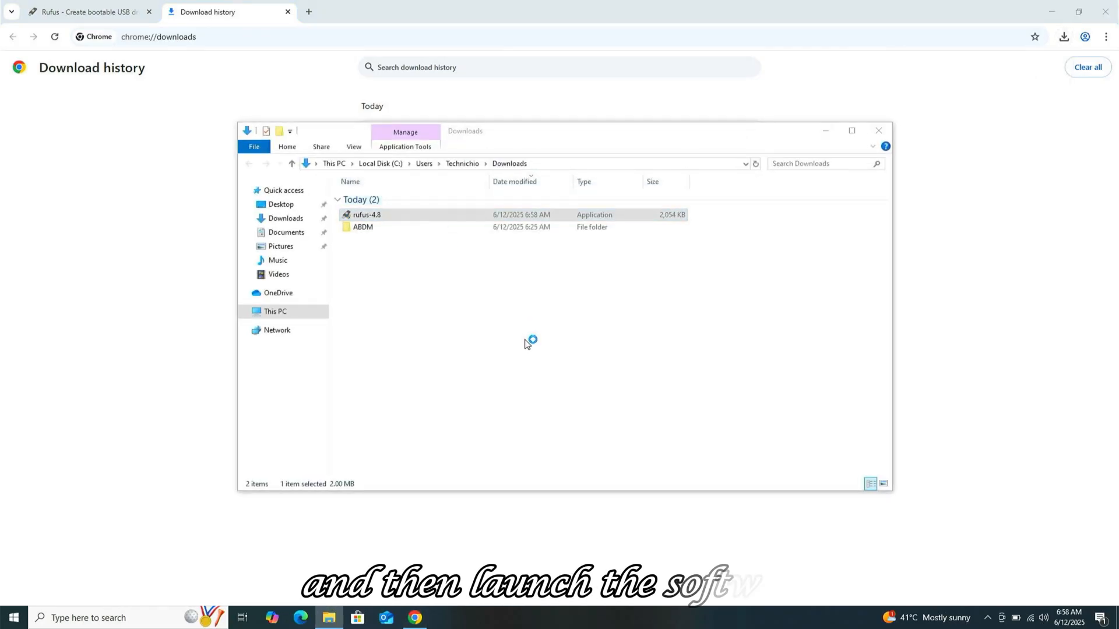
click(515, 391)
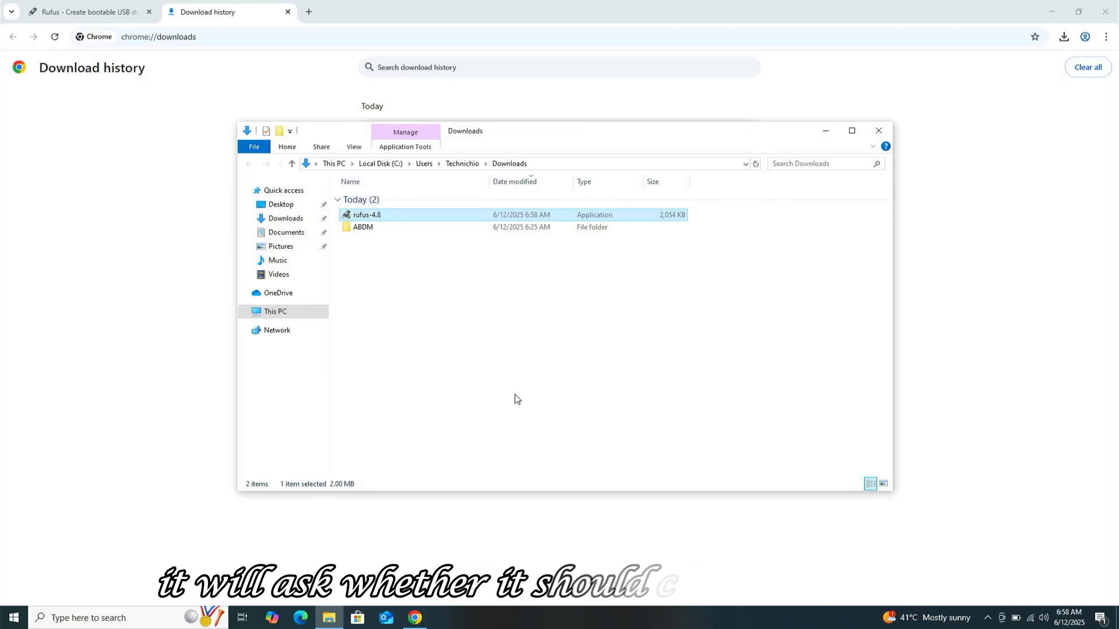
click(878, 132)
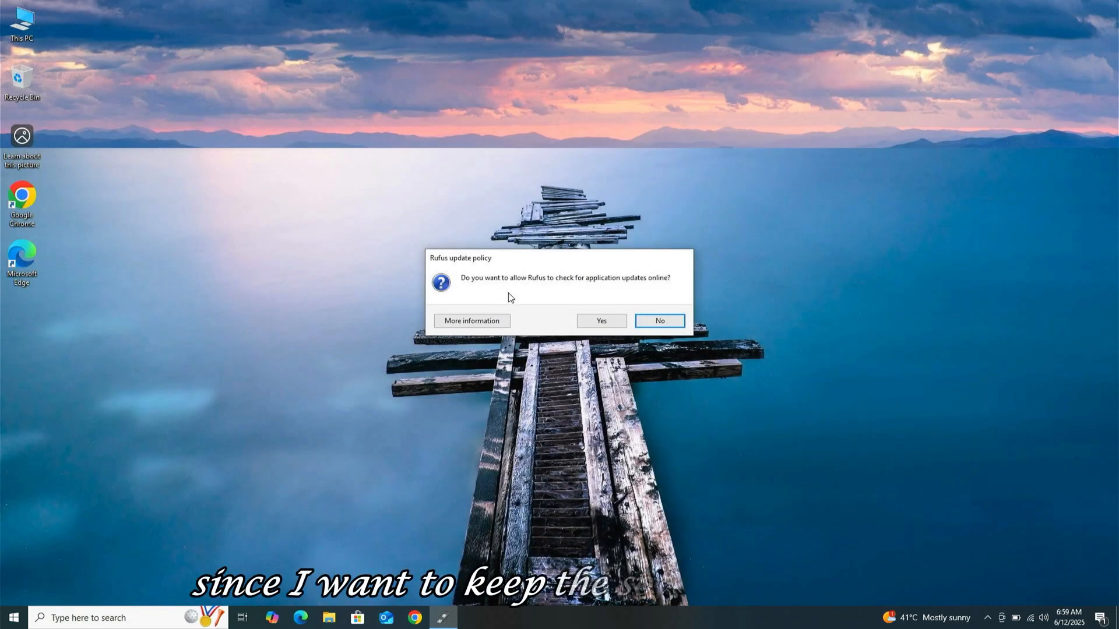
click(597, 326)
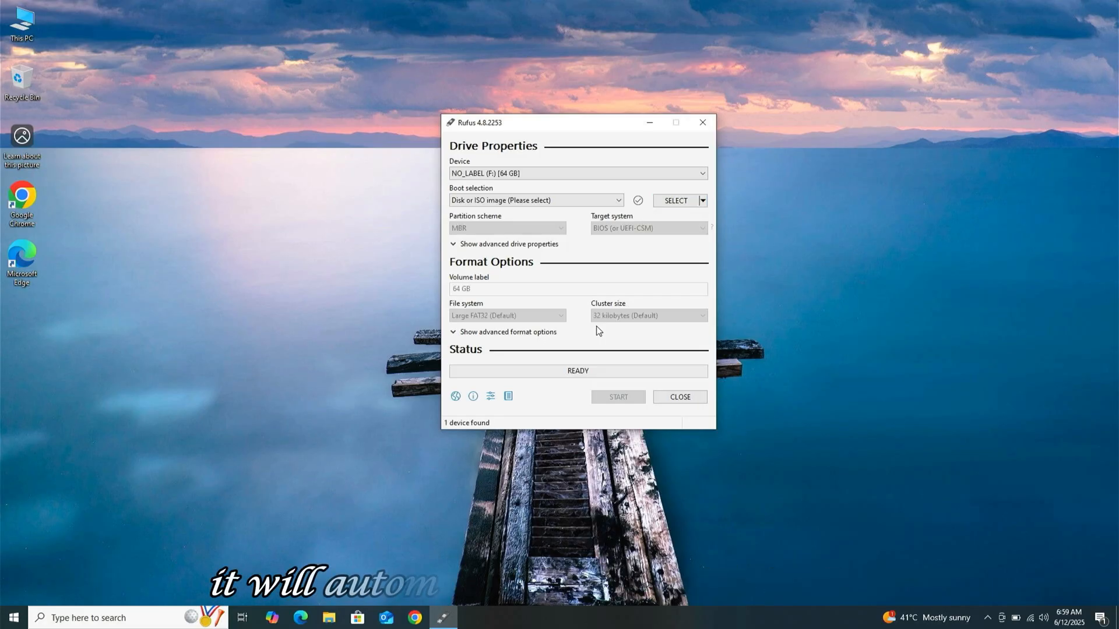
Select the 64 GB USB drive NO_LABEL (F:) as the device and Disk or ISO image as the boot selection
click(668, 174)
click(667, 180)
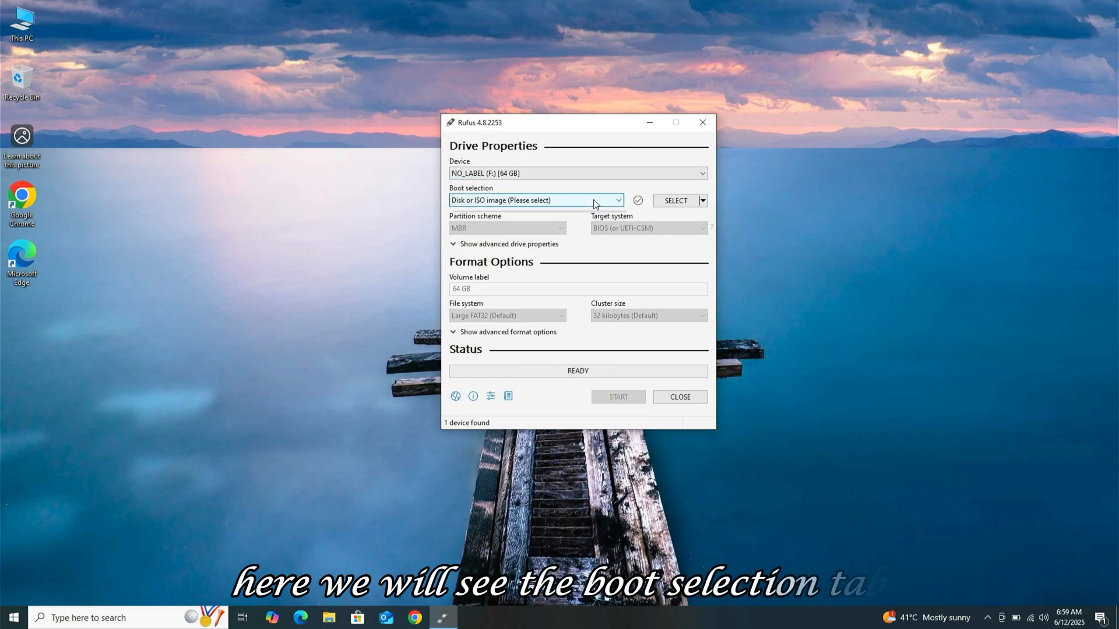
click(593, 201)
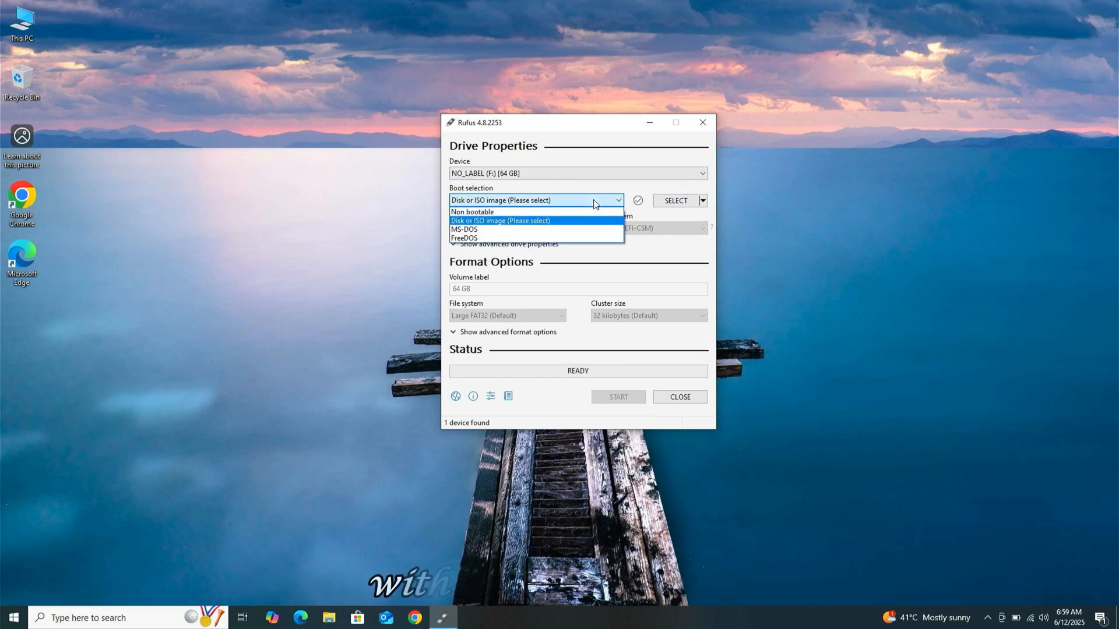
click(542, 221)
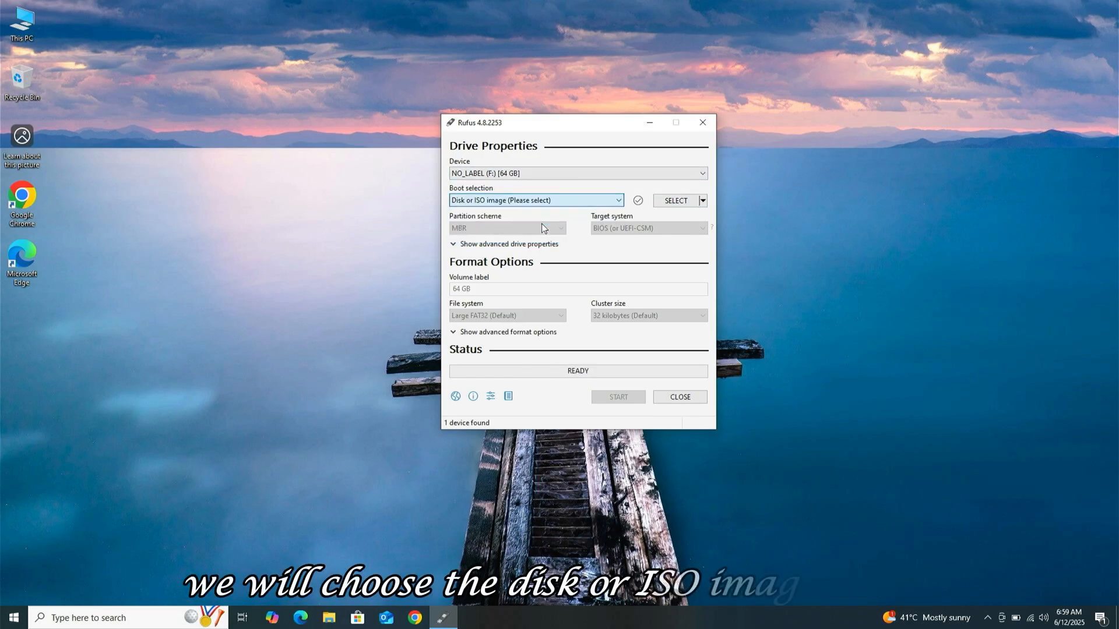
Load Win11_24H2_English_x64.iso from the Compressed folder inside Downloads > ABDM as the boot image
click(676, 200)
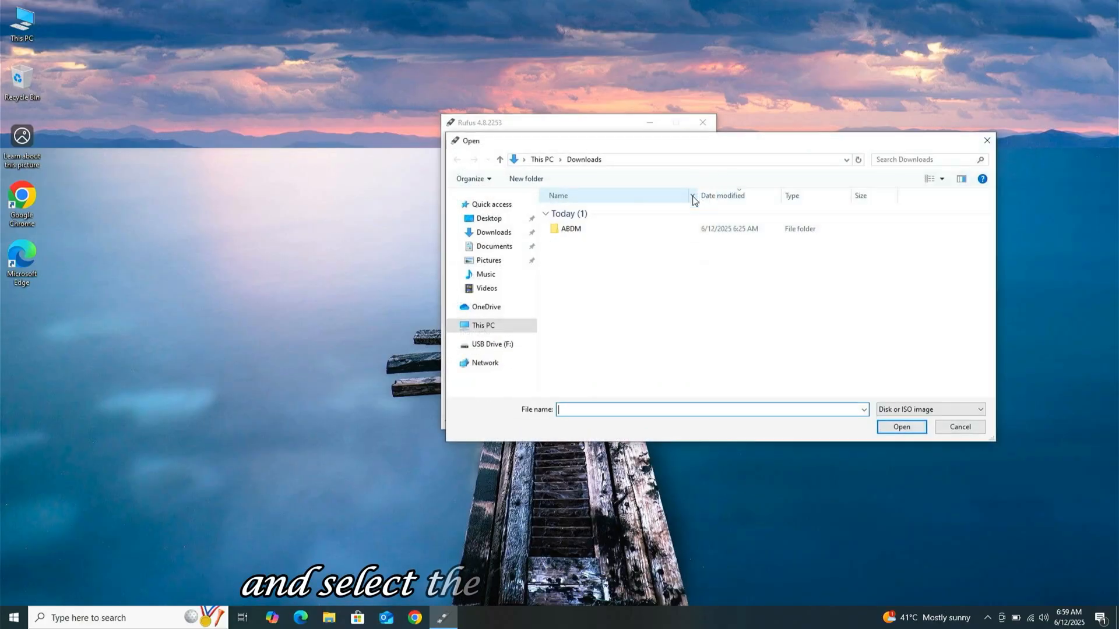
double_click(591, 230)
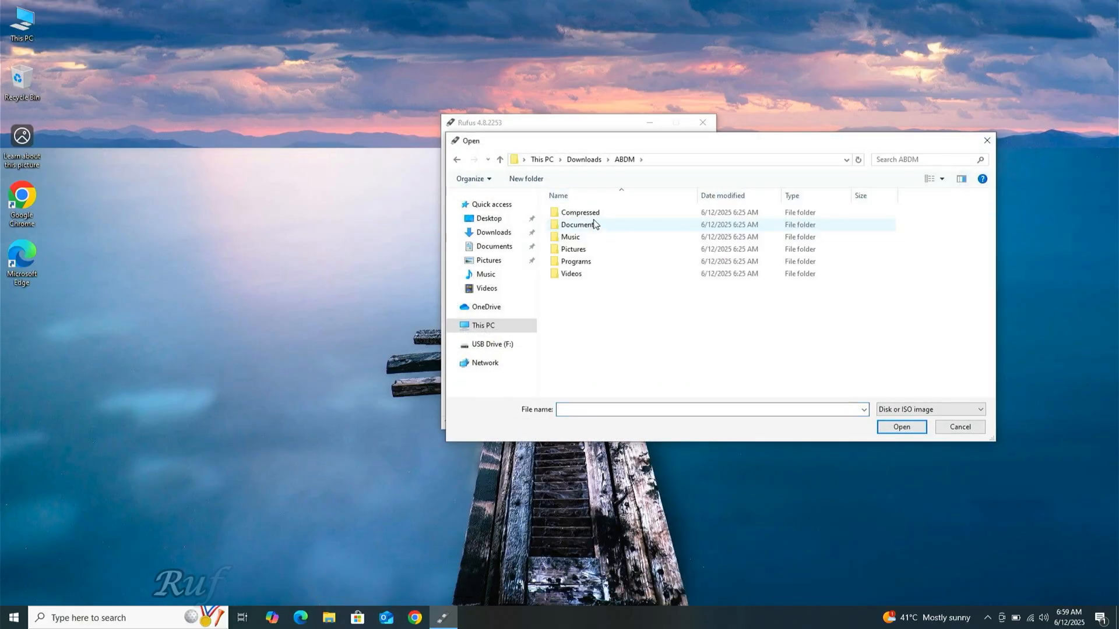
double_click(592, 216)
double_click(594, 217)
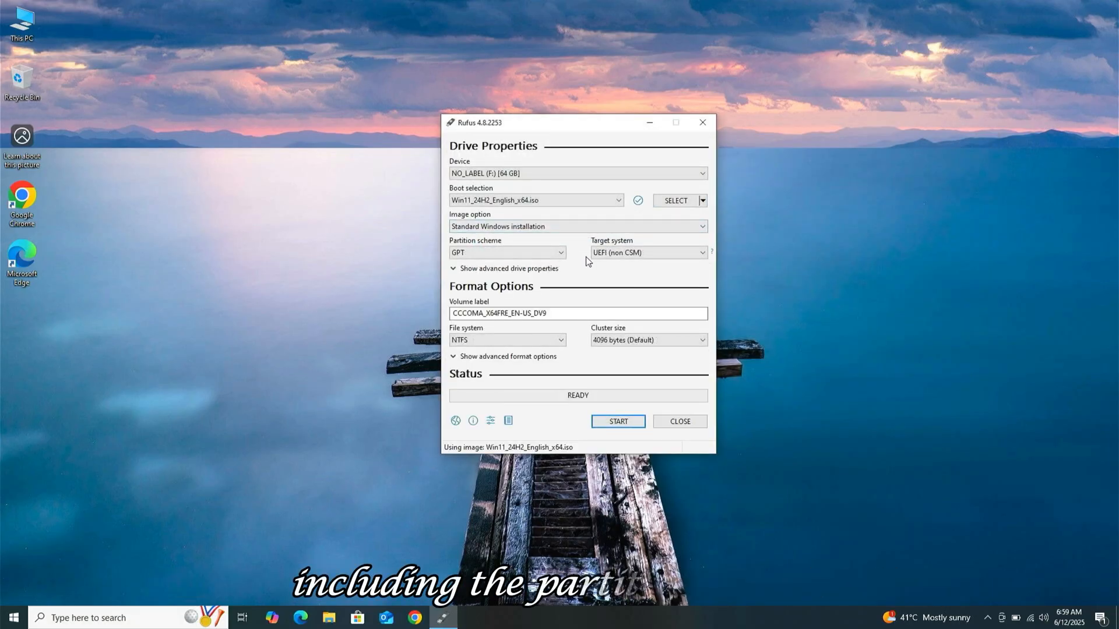
Keep the GPT partition scheme, write the USB drive with the RAM, Secure Boot, TPM 2.0 and Microsoft account requirements removed, and close Rufus
click(562, 254)
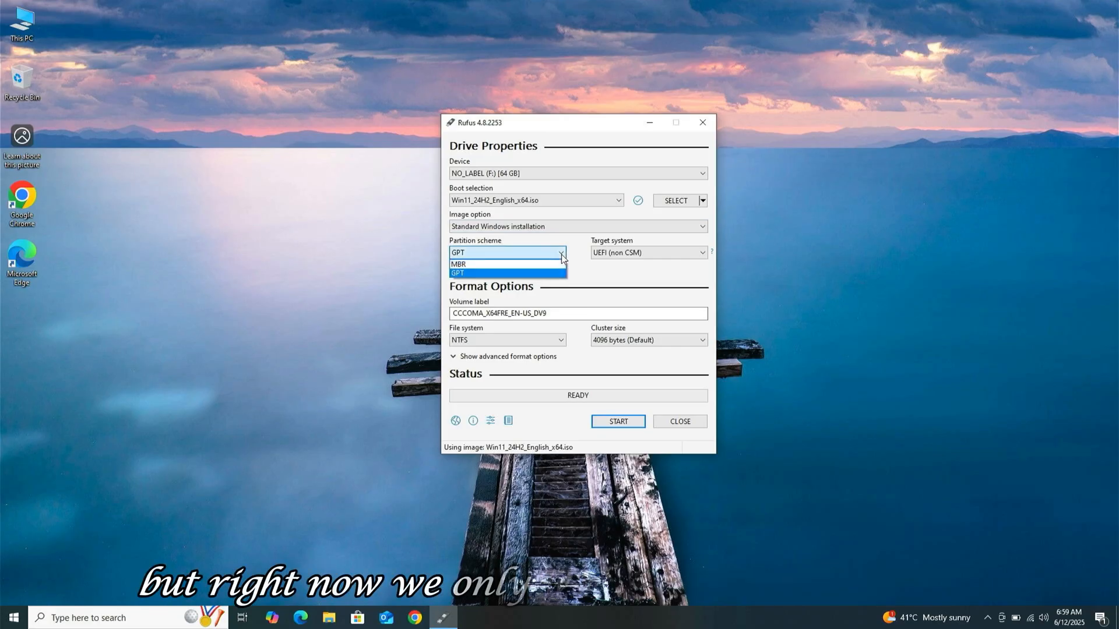
click(561, 254)
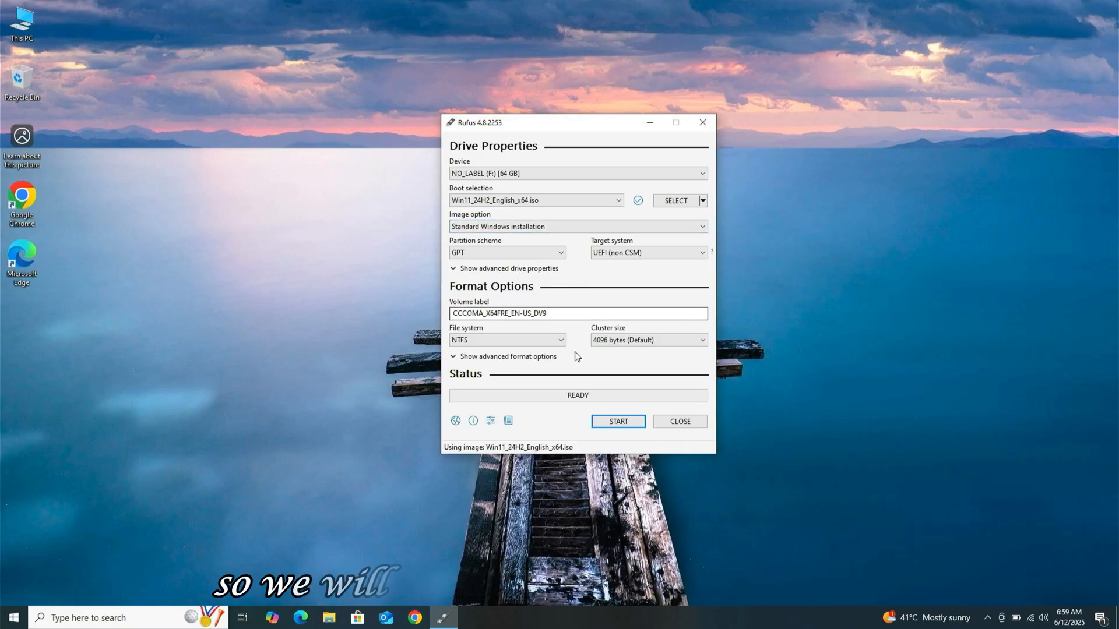
click(615, 421)
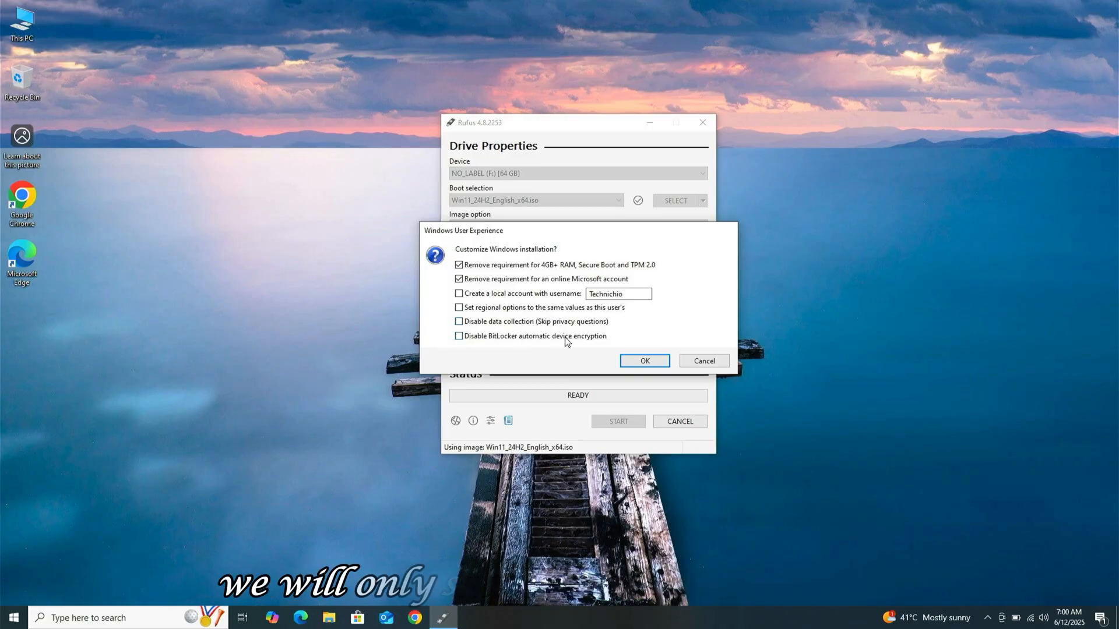
click(645, 362)
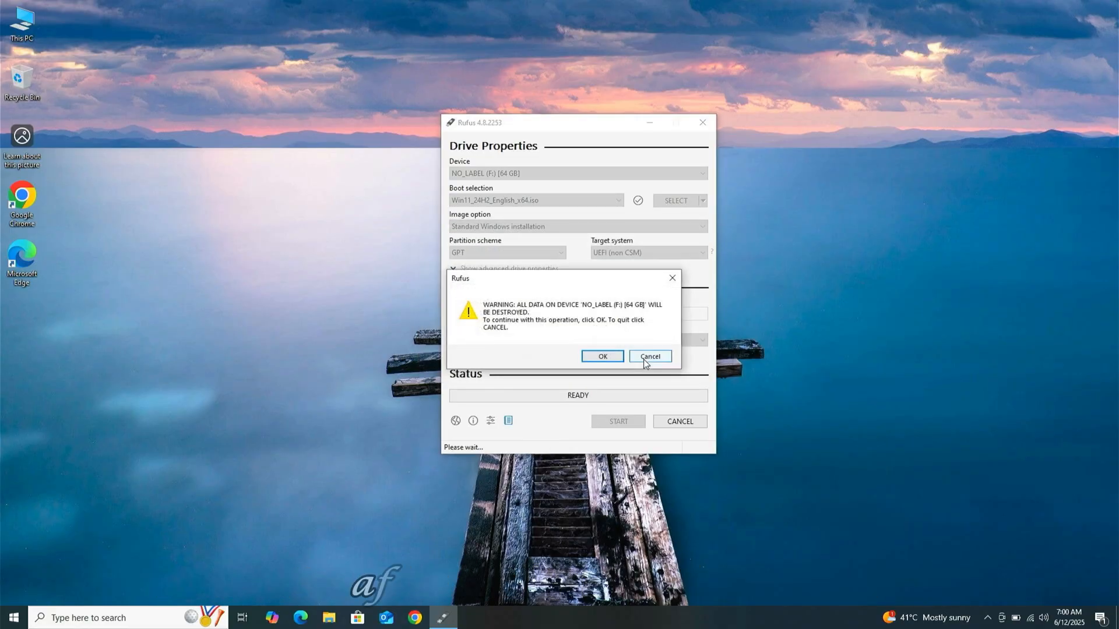
click(603, 357)
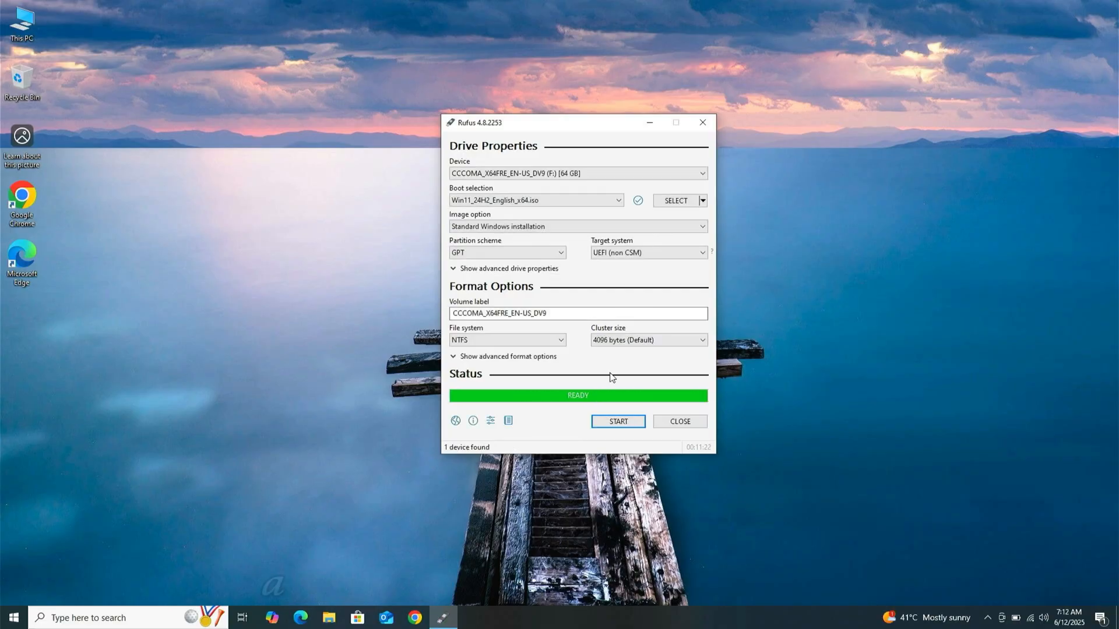
click(692, 427)
Open This PC in File Explorer and eject the mounted Windows 11 image on DVD Drive (E:)
double_click(21, 24)
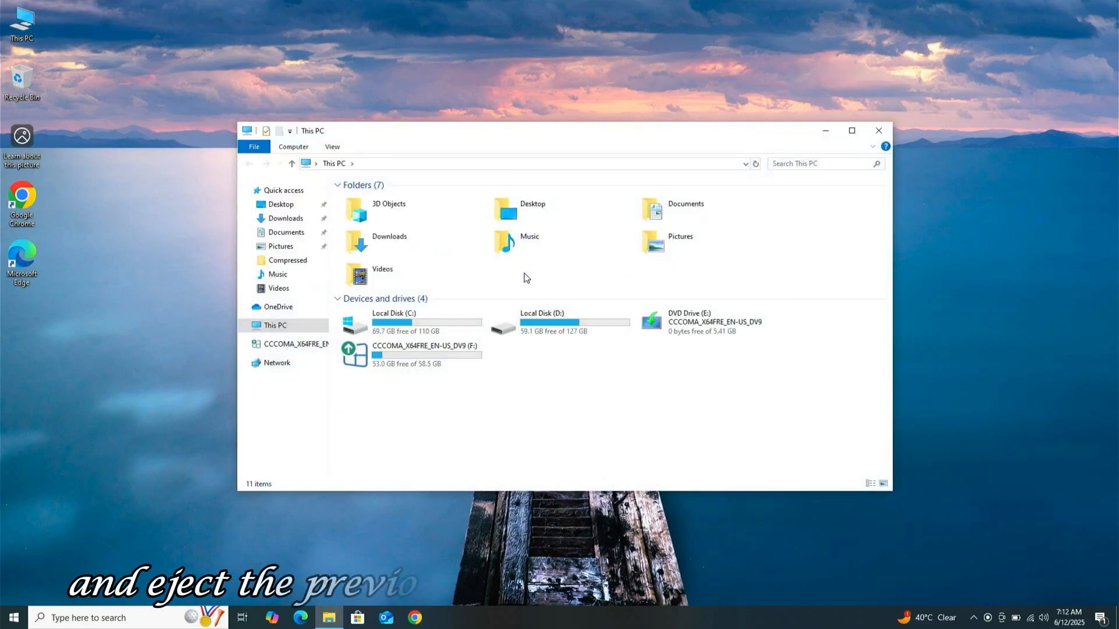
click(699, 329)
right_click(700, 330)
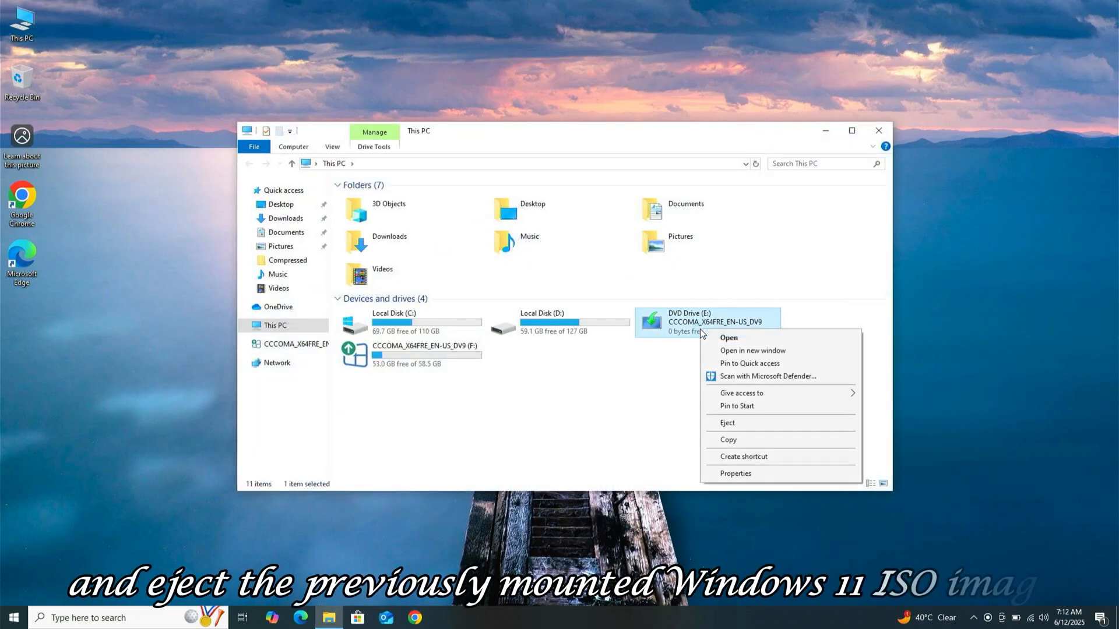
click(739, 422)
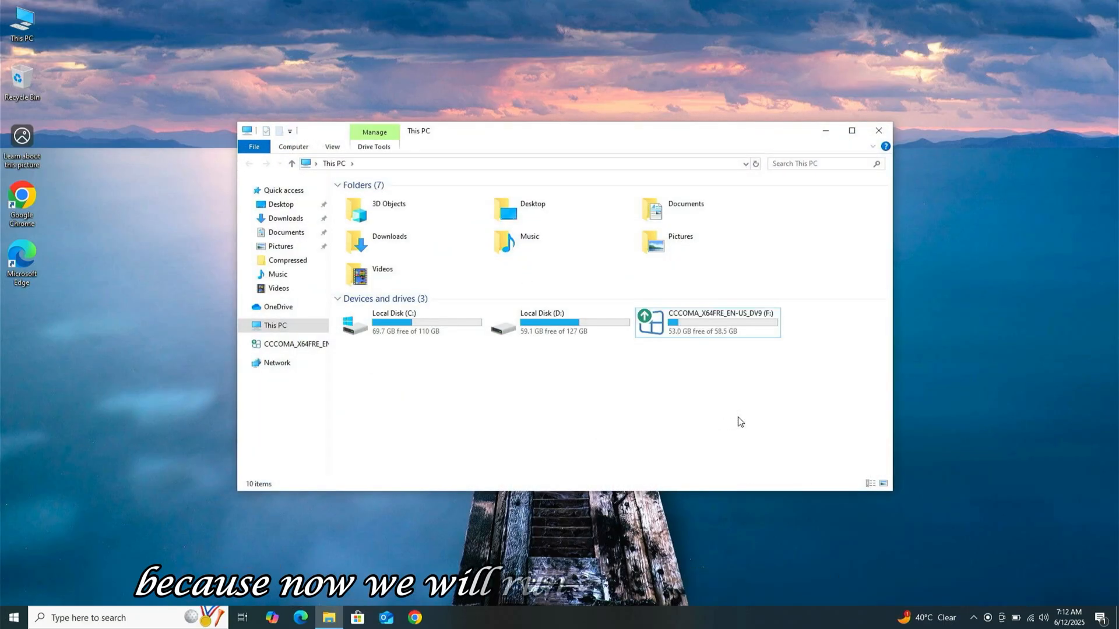
Run setup from the CCCOMA_X64FRE_EN-US_DV9 (F:) USB drive, allow it to make changes, and close the folder window
double_click(716, 335)
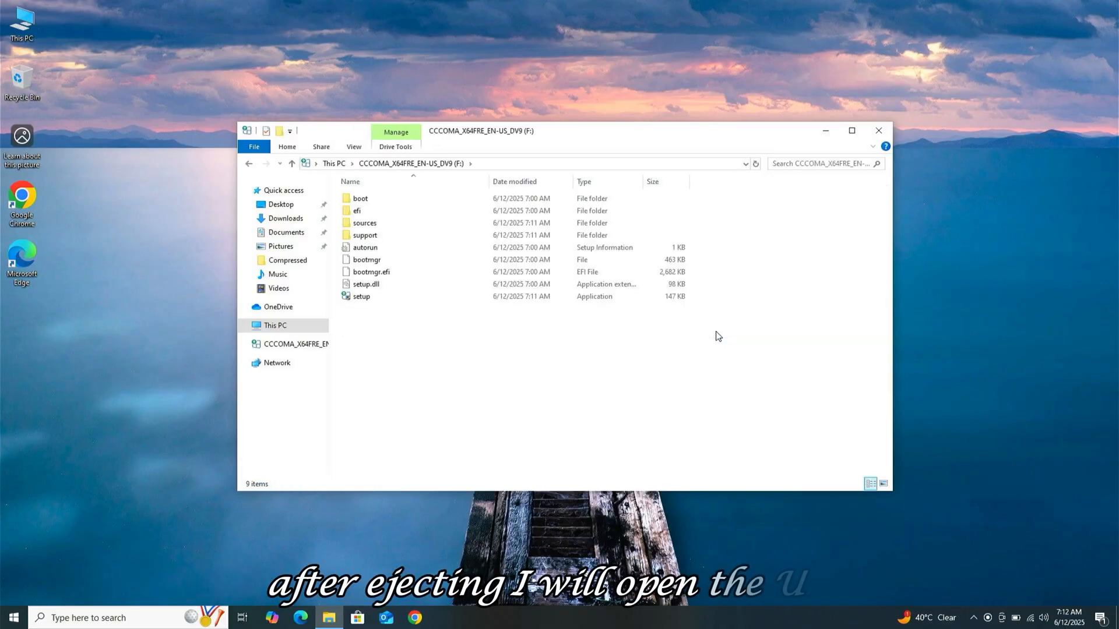
click(430, 300)
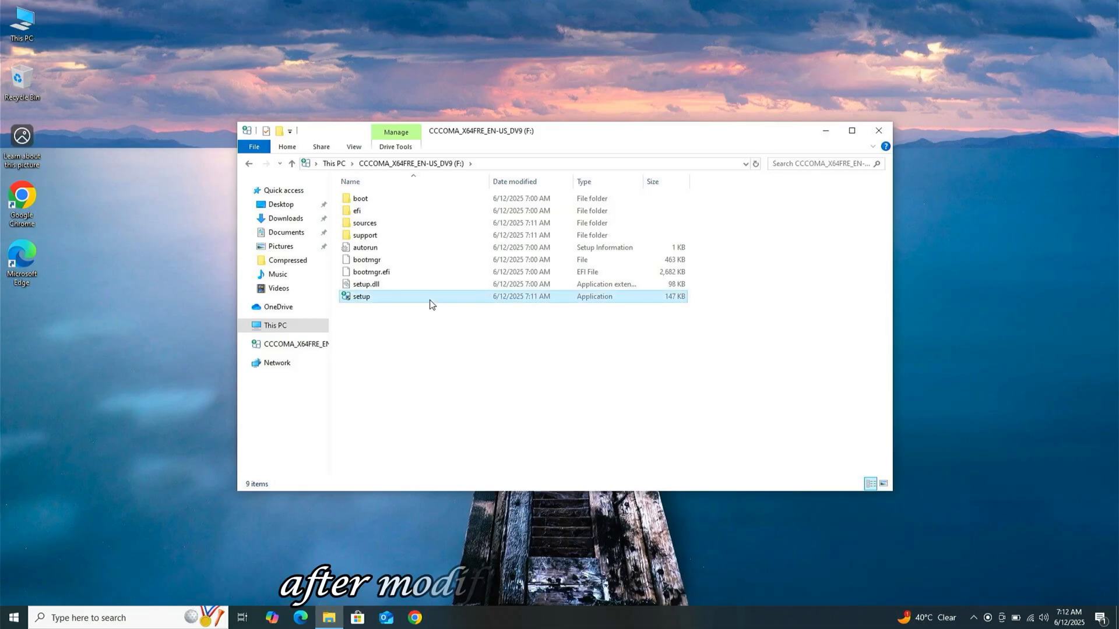
double_click(429, 299)
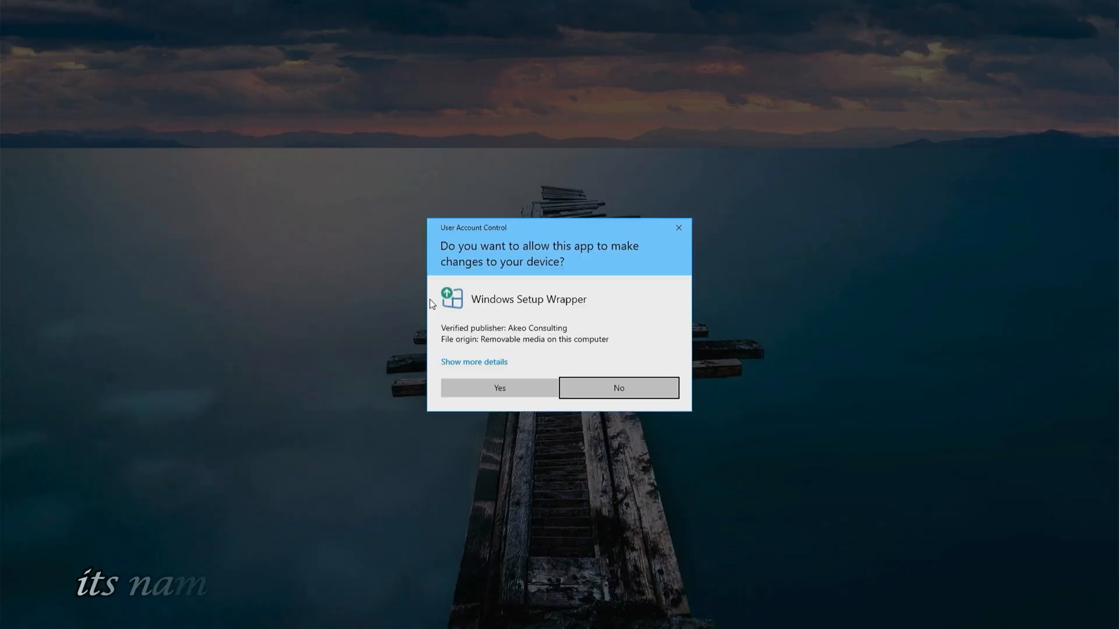
click(504, 385)
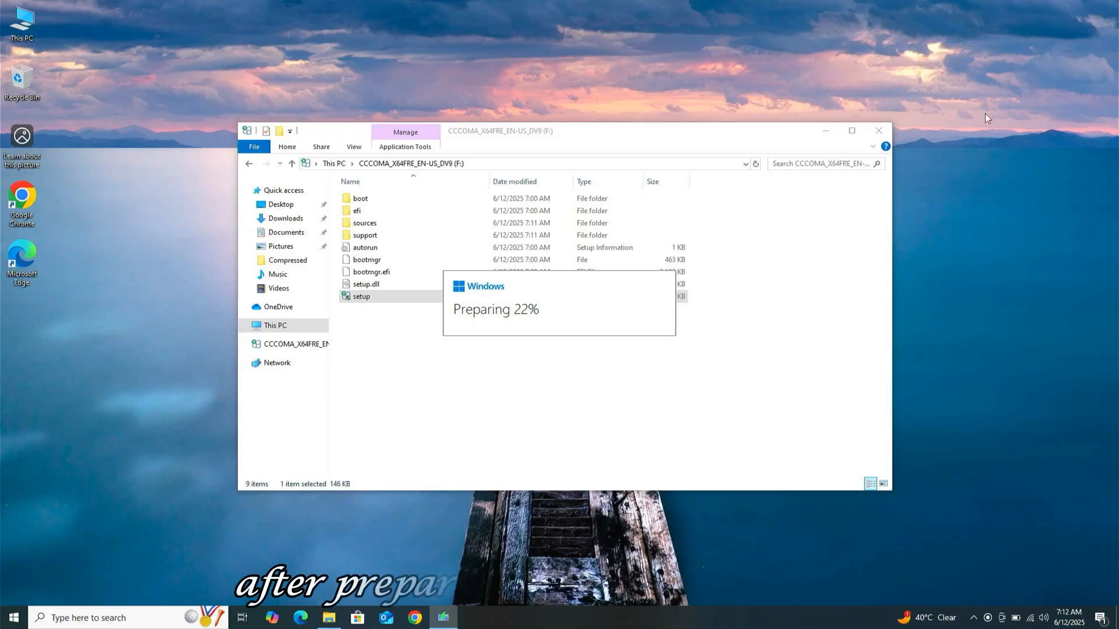
click(879, 131)
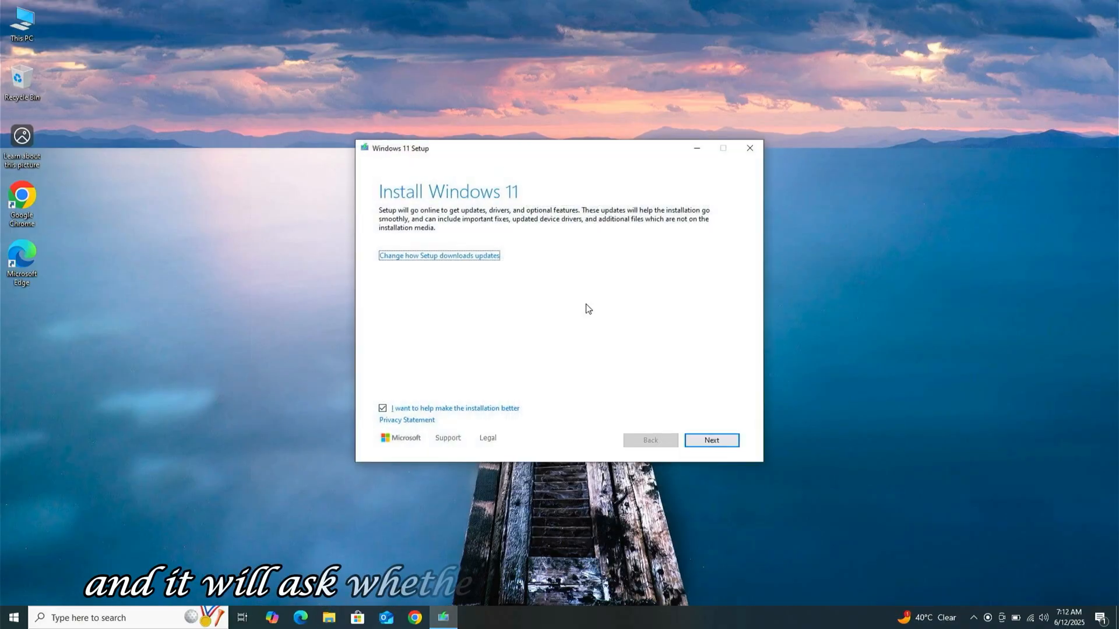
Choose to download updates, drivers and optional features during setup, and accept the Microsoft license terms
click(433, 257)
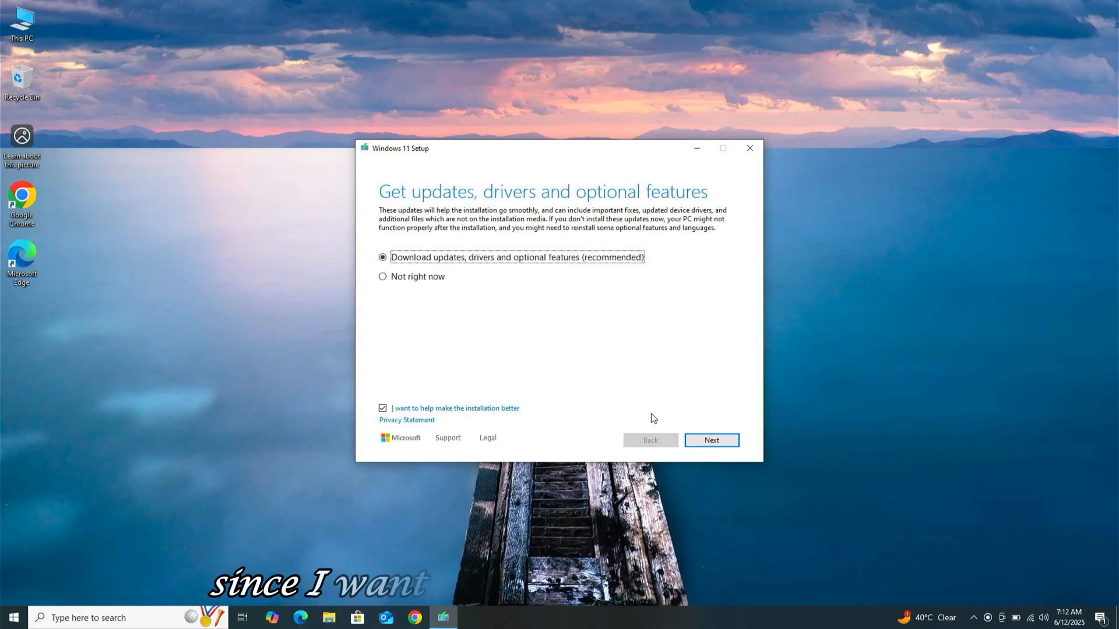
click(700, 439)
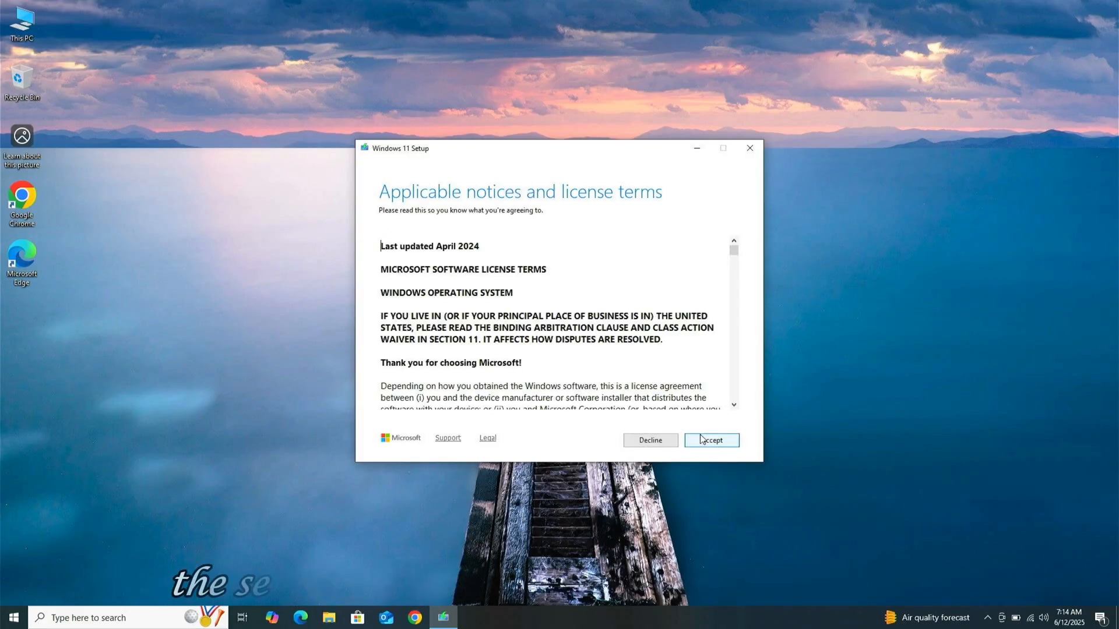
scroll(716, 347, down, 4)
scroll(716, 347, down, 2)
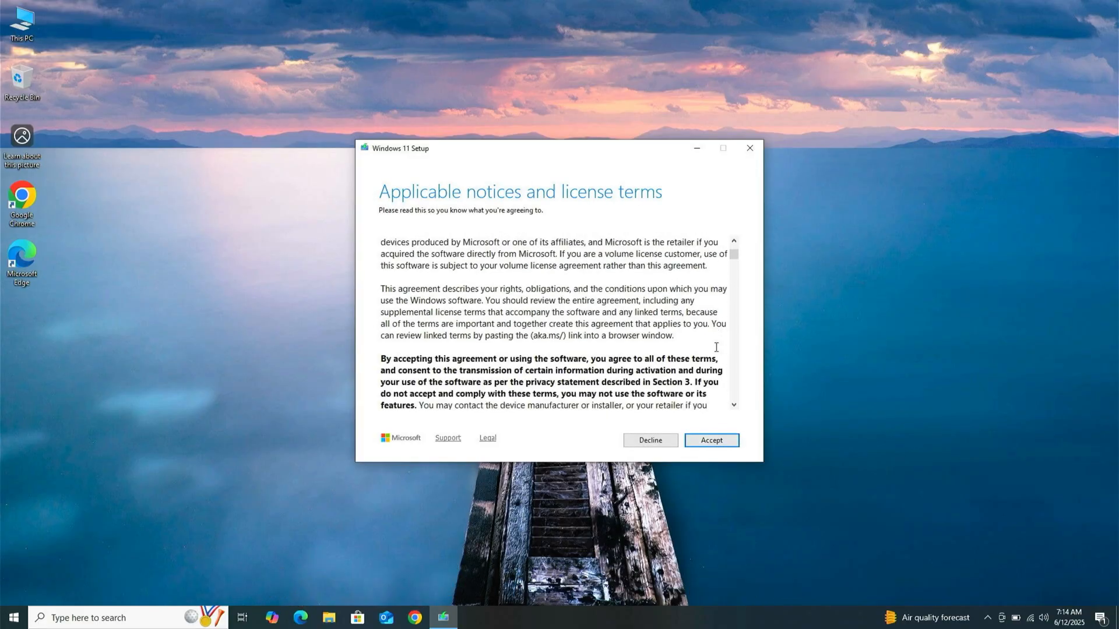
click(711, 441)
click(711, 441)
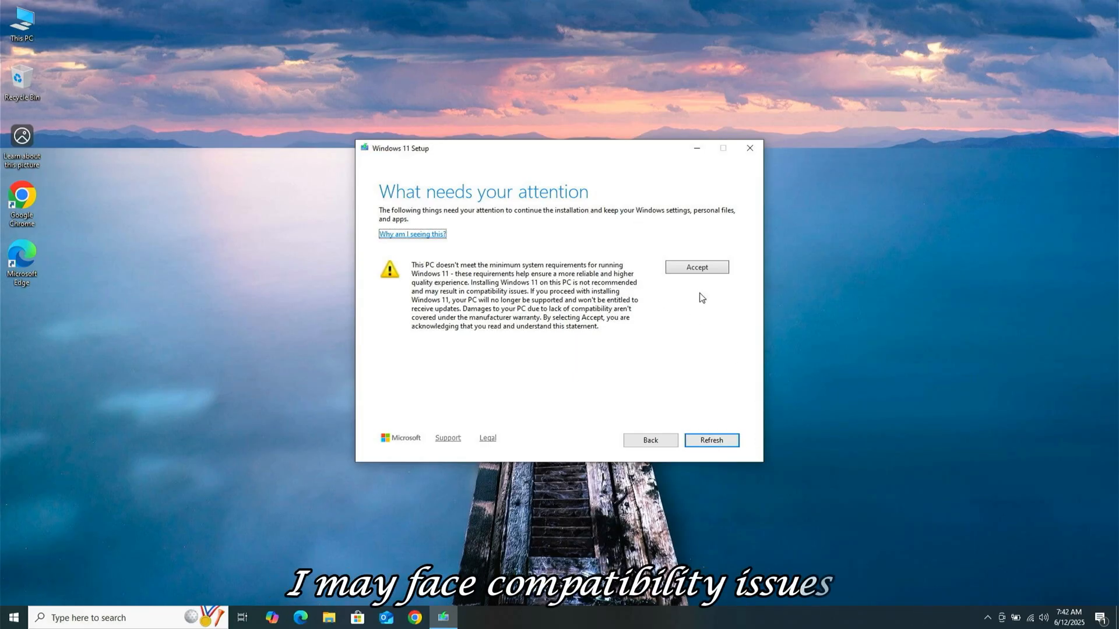
Accept the unsupported-hardware statement and start installing Windows 11 Pro, keeping personal files and apps
click(707, 267)
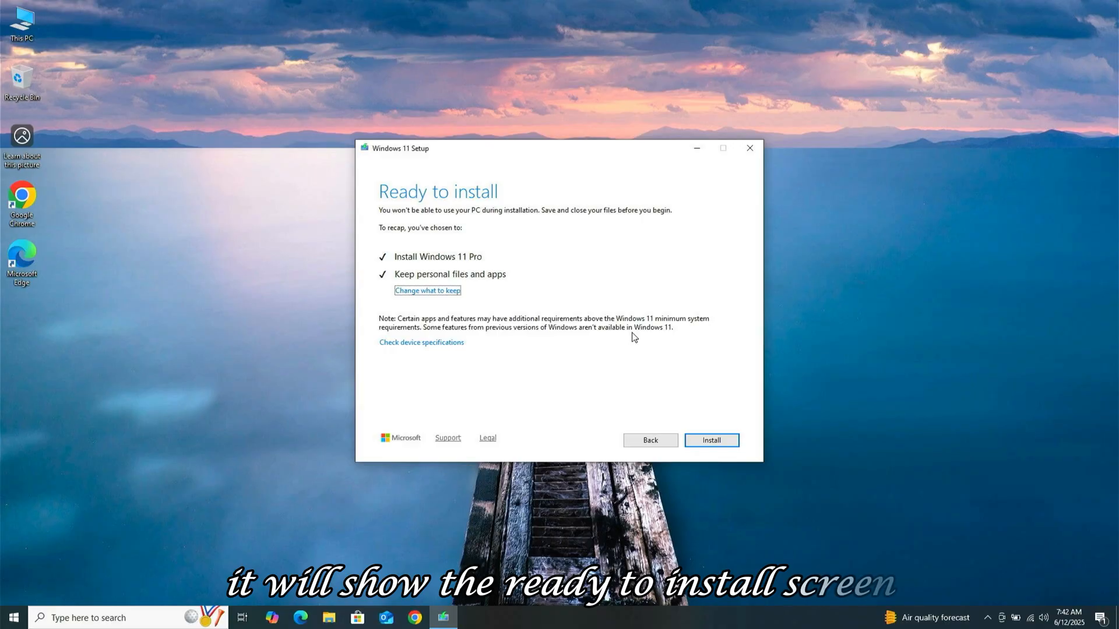
click(711, 441)
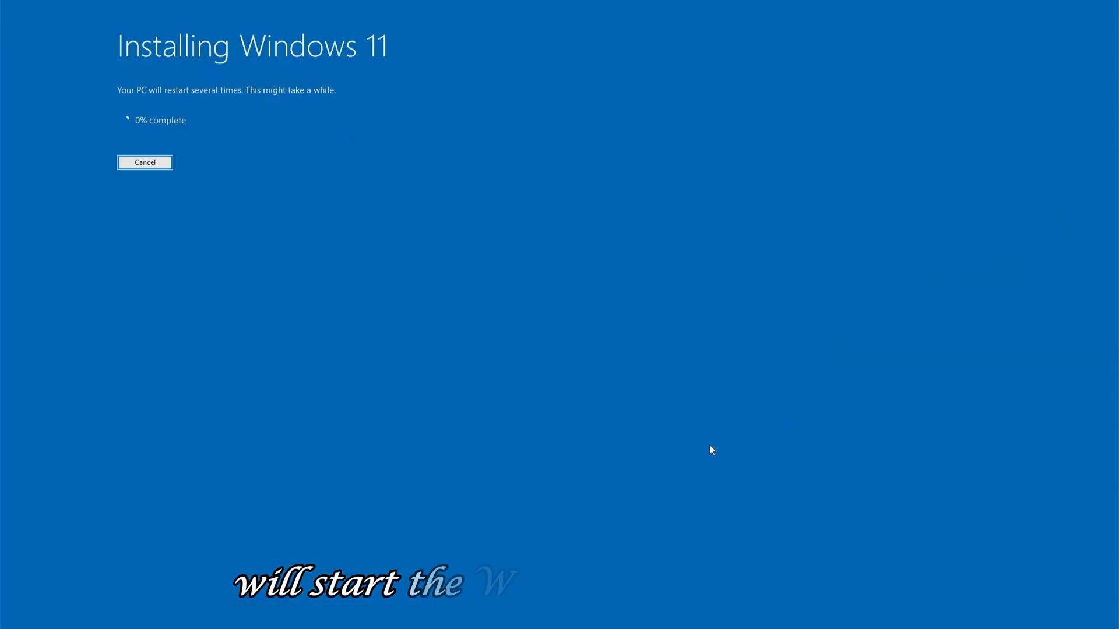